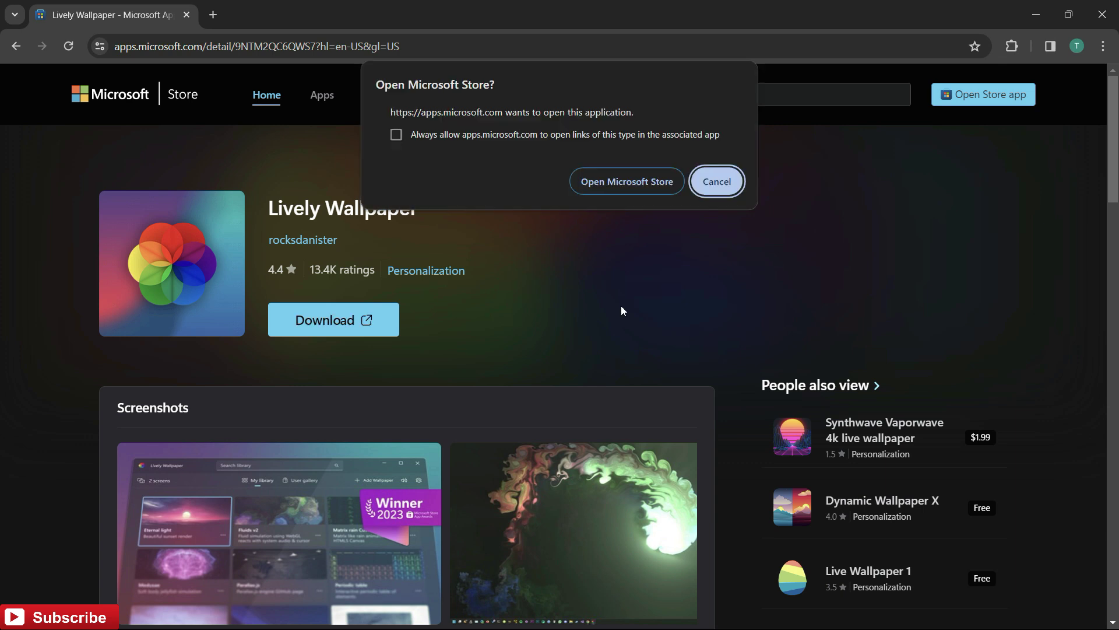
Step: Open the Lively Wallpaper listing in Microsoft Store, start installing the app, and close the Store window
{"action": "left_click", "coordinate": [616, 189]}
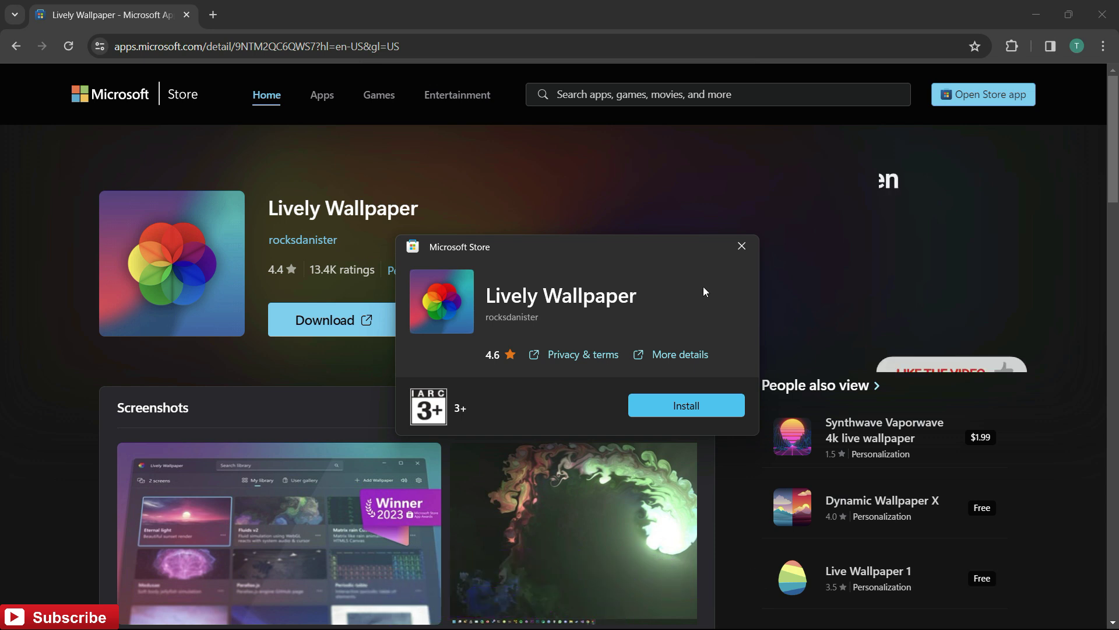
{"action": "left_click", "coordinate": [699, 399]}
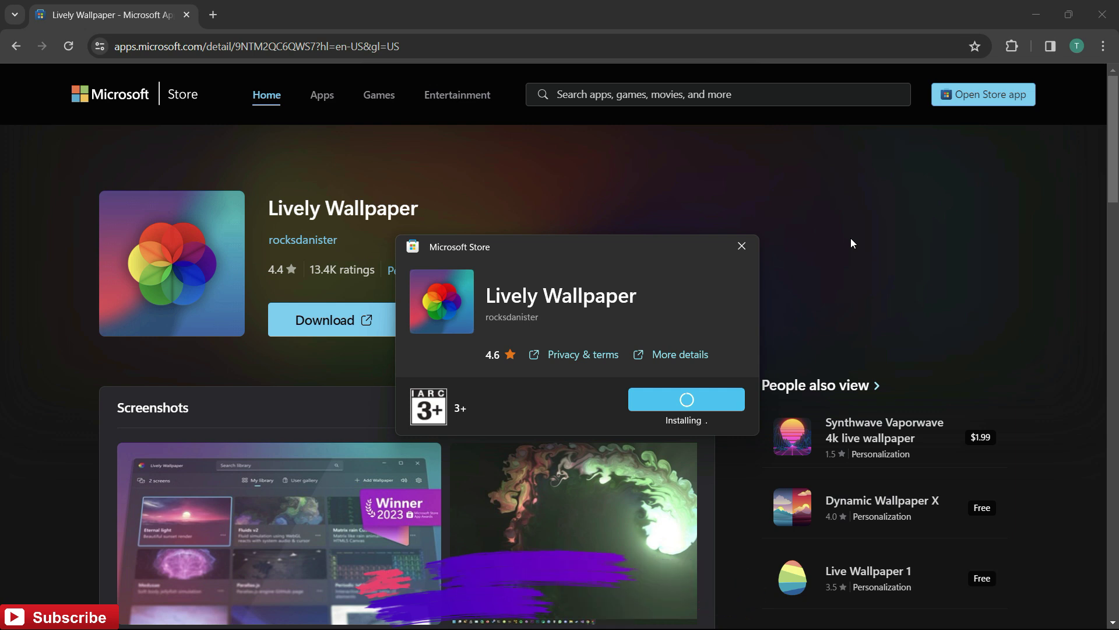
{"action": "left_click", "coordinate": [746, 254]}
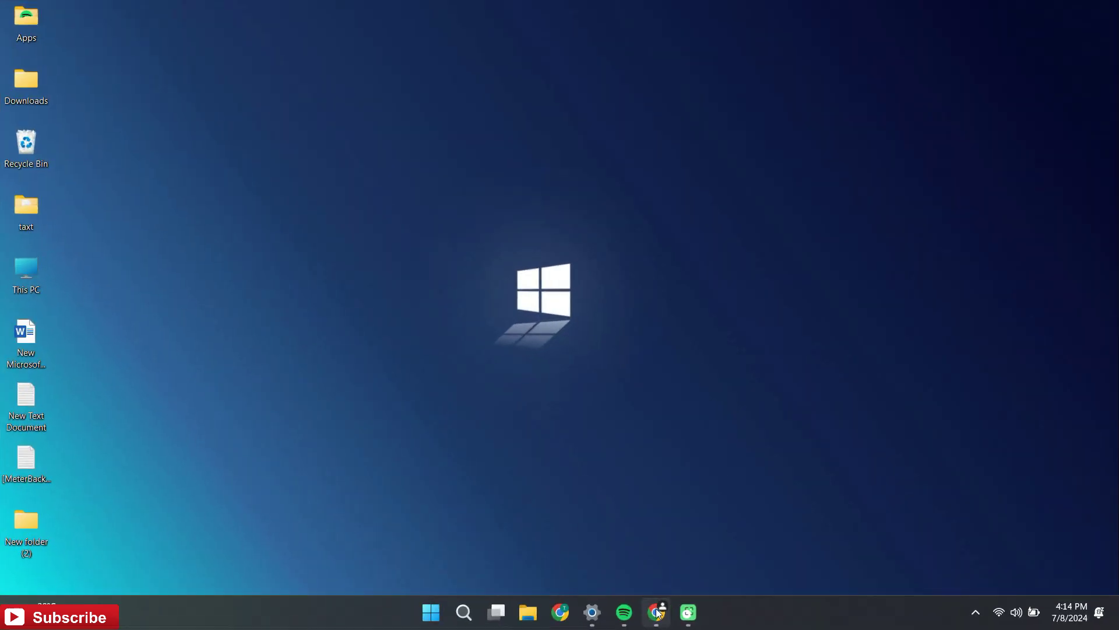
Step: Switch to Chrome, download the zipped taken skin folder from Google Drive, and close the browser
{"action": "left_click", "coordinate": [657, 612]}
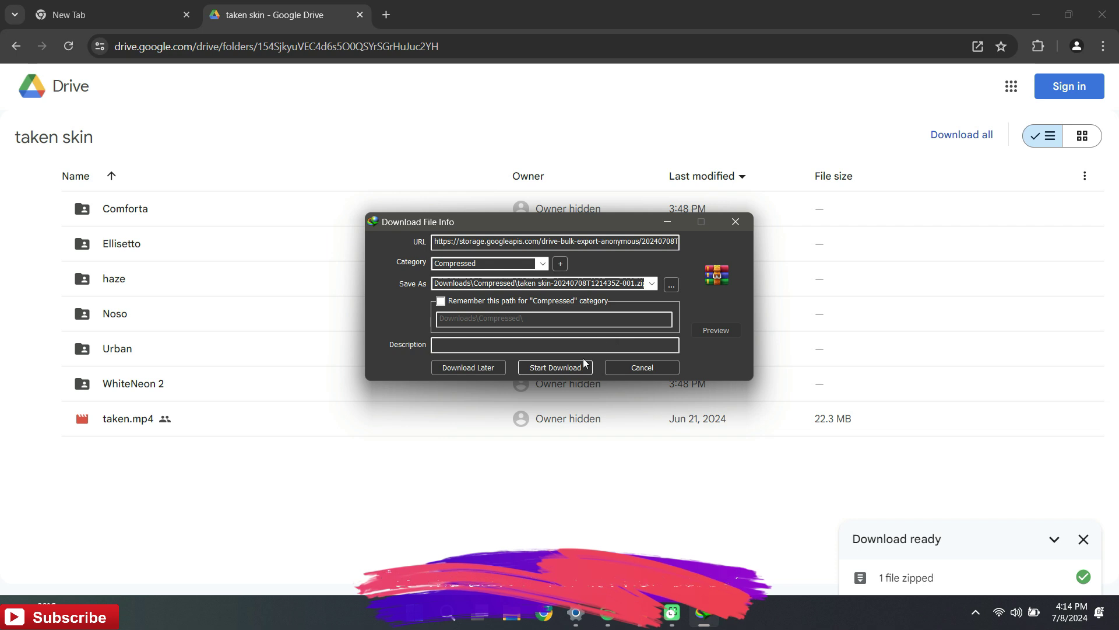
{"action": "left_click", "coordinate": [569, 371]}
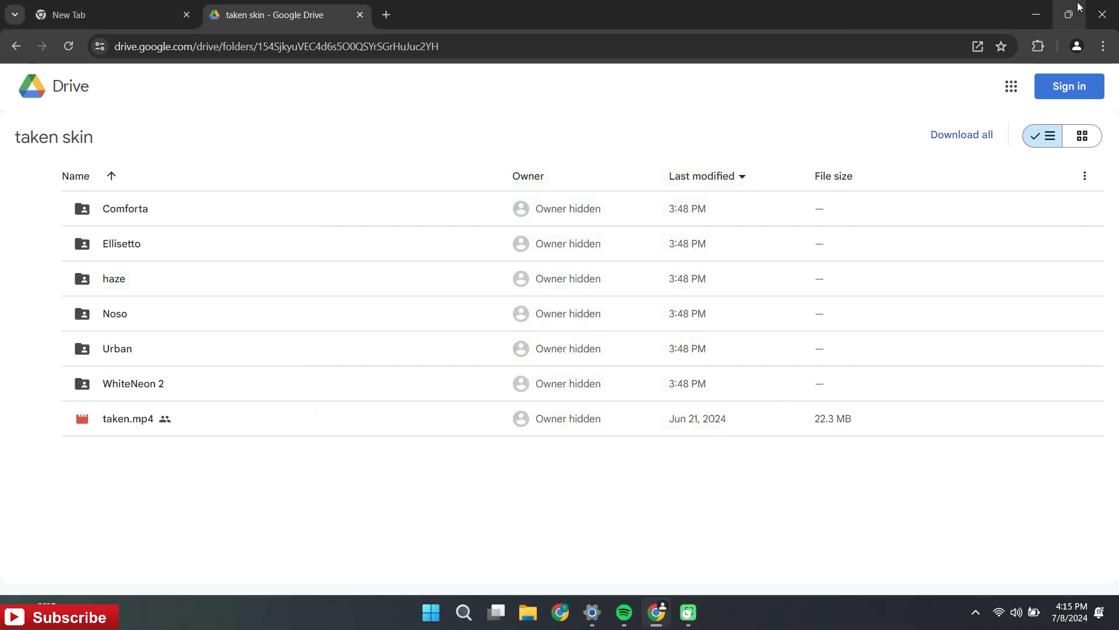
{"action": "left_click", "coordinate": [1109, 13]}
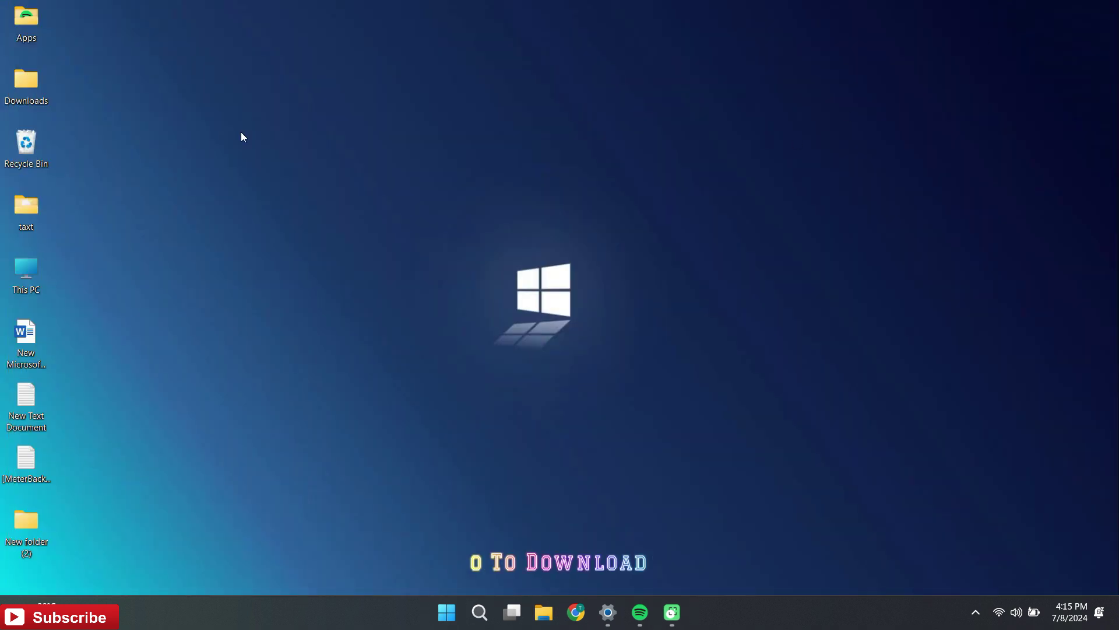
Step: Run the Rainmeter-4.5.18 installer as administrator from the TECHINFOZEN folder in Downloads
{"action": "double_click", "coordinate": [20, 82]}
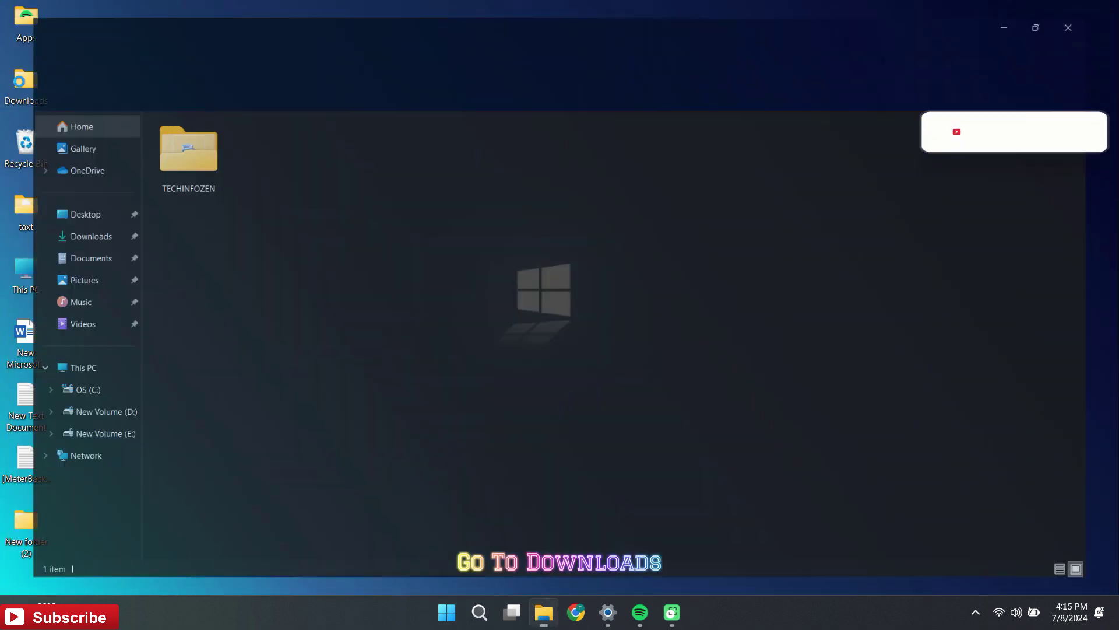
{"action": "double_click", "coordinate": [170, 142]}
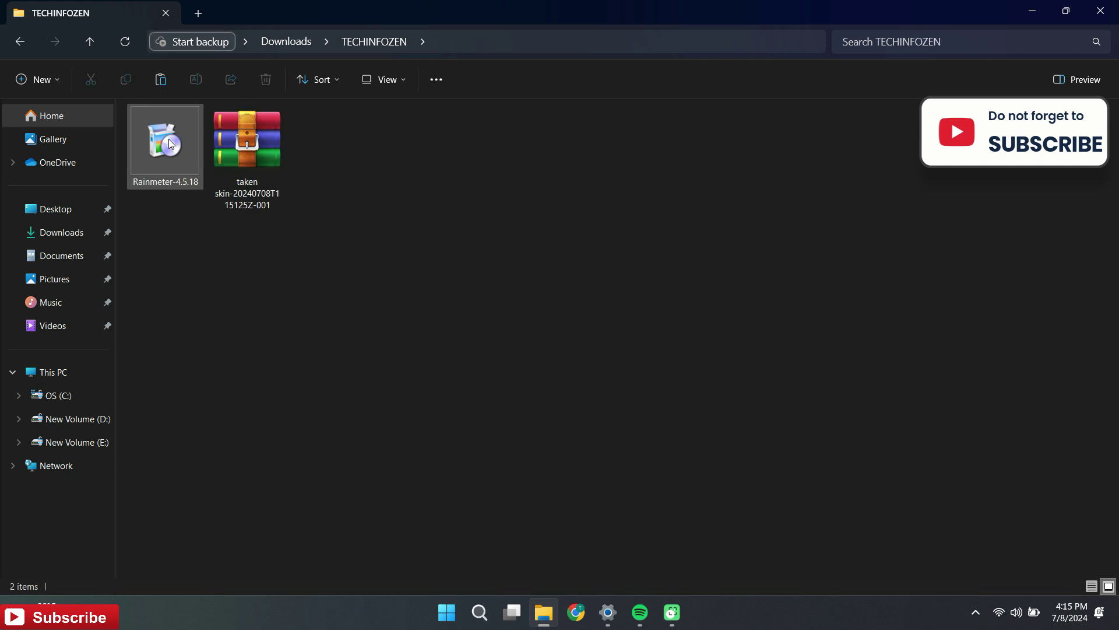
{"action": "left_click", "coordinate": [174, 156]}
{"action": "right_click", "coordinate": [174, 156]}
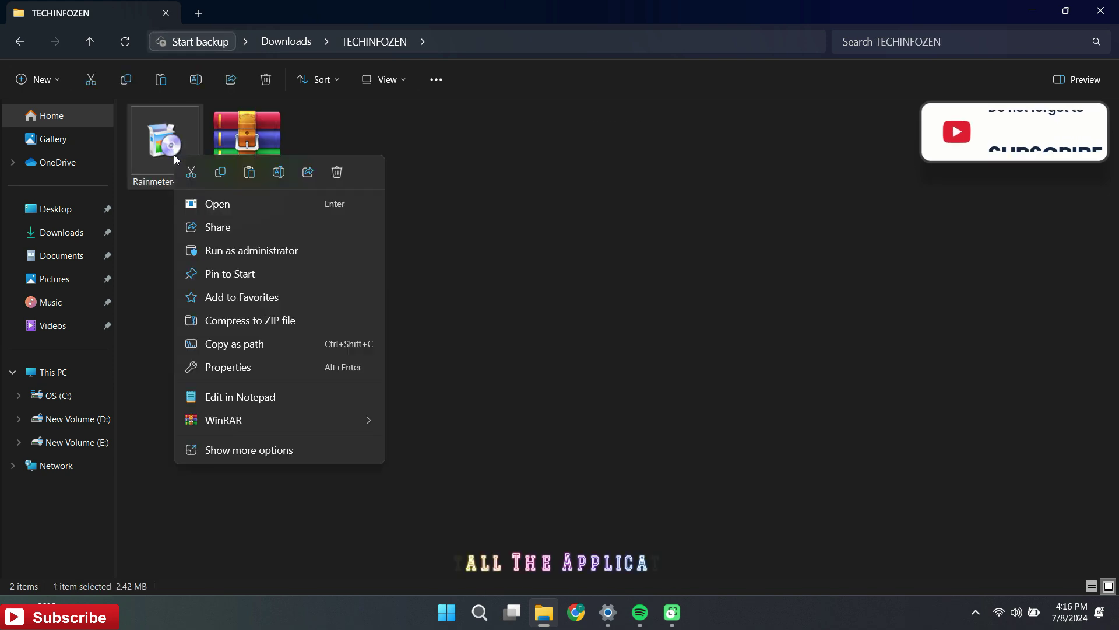
{"action": "left_click", "coordinate": [273, 252]}
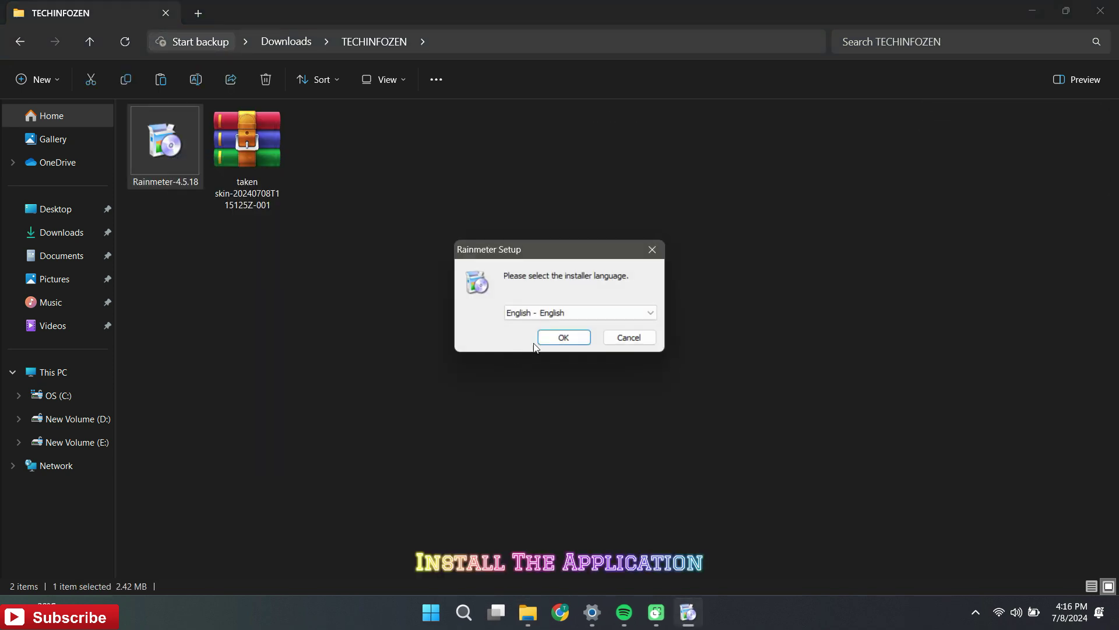
Step: Install Rainmeter in English using the standard installation, and finish setup with Run Rainmeter enabled
{"action": "left_click", "coordinate": [563, 338]}
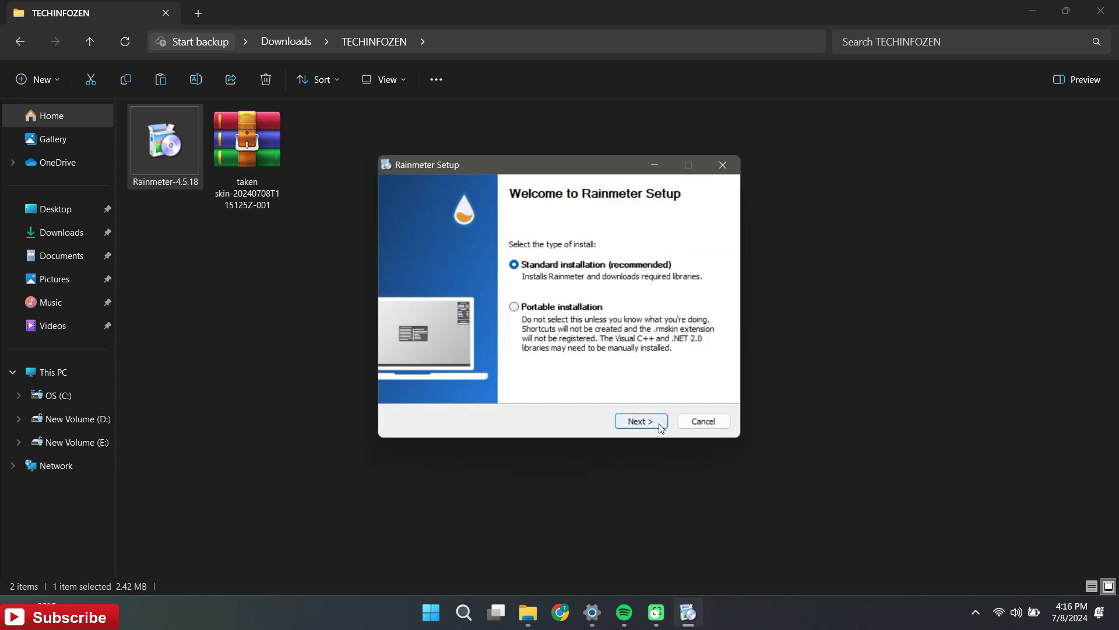
{"action": "left_click", "coordinate": [641, 421]}
{"action": "left_click", "coordinate": [641, 421]}
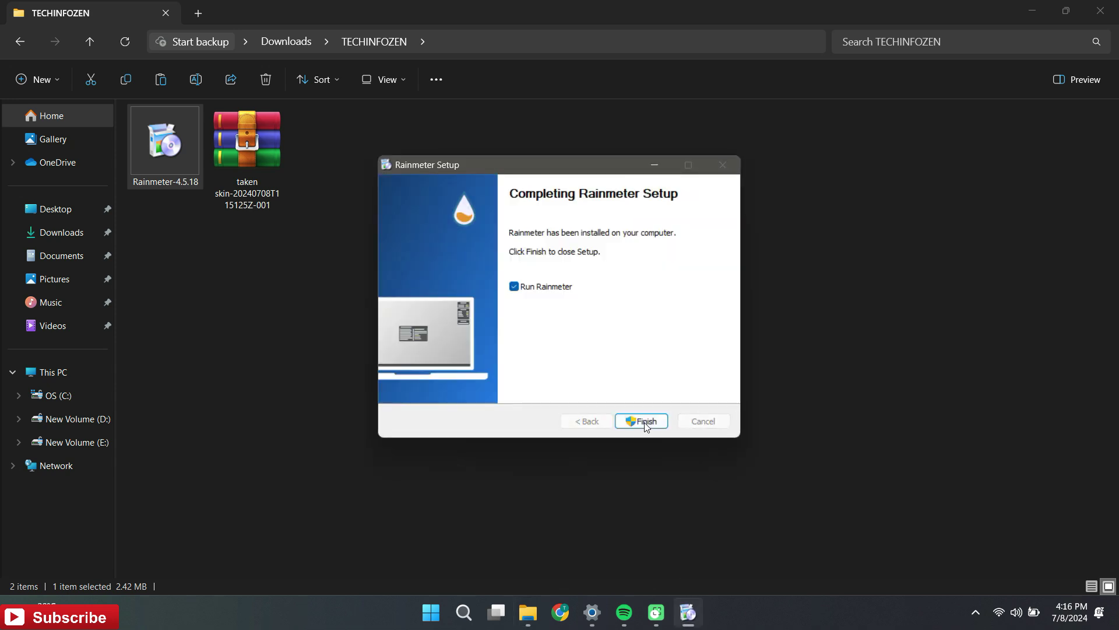
{"action": "left_click", "coordinate": [644, 422]}
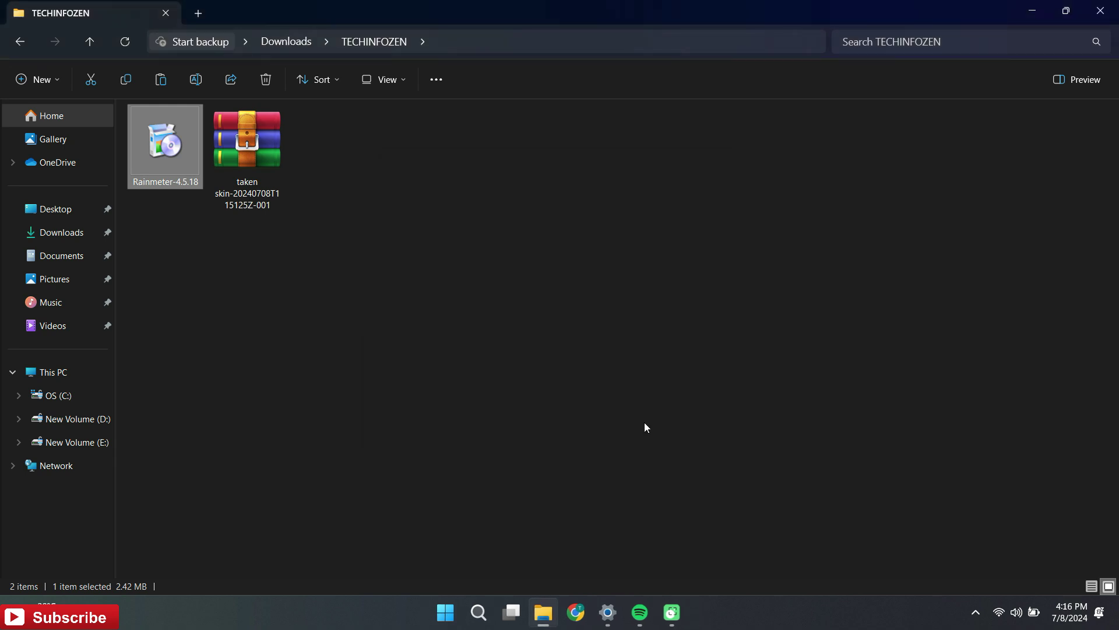
Step: Unload the illustro Welcome, Clock, System and Disk skins from the desktop, shrinking the folder window to reach them and maximizing it again
{"action": "right_click", "coordinate": [623, 394]}
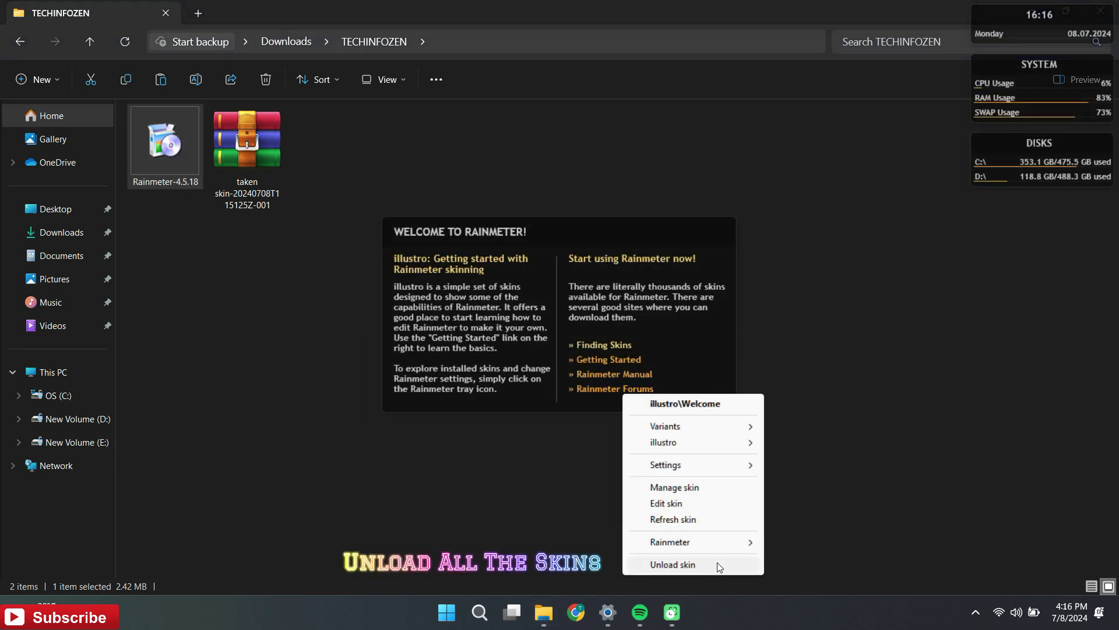
{"action": "left_click", "coordinate": [673, 564]}
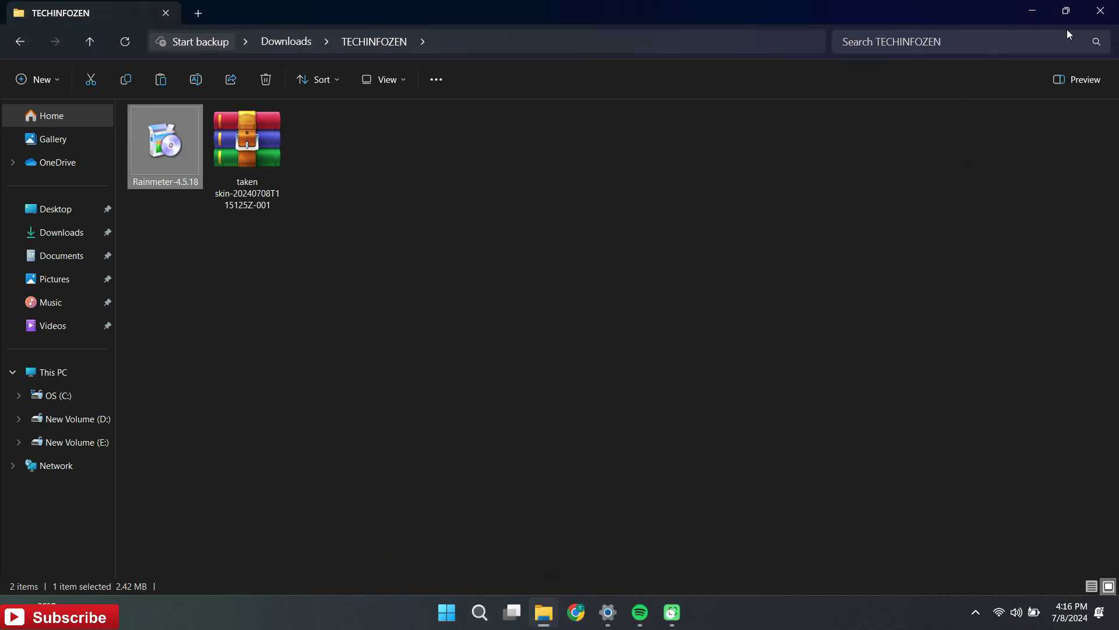
{"action": "left_click", "coordinate": [1064, 13]}
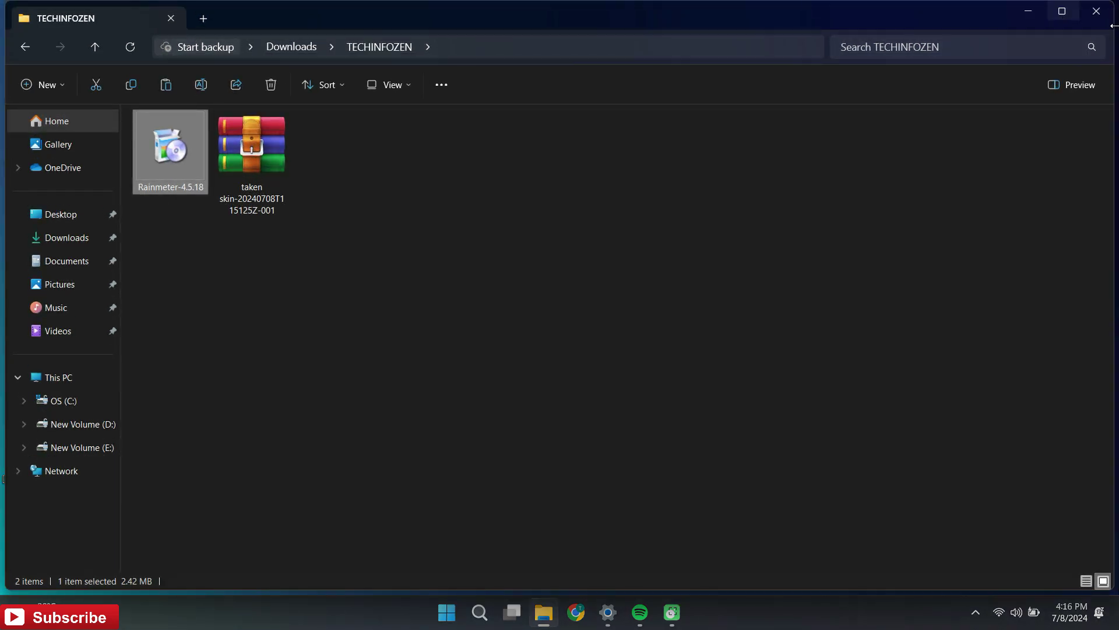
{"action": "left_click_drag", "start_coordinate": [1115, 26], "coordinate": [929, 39]}
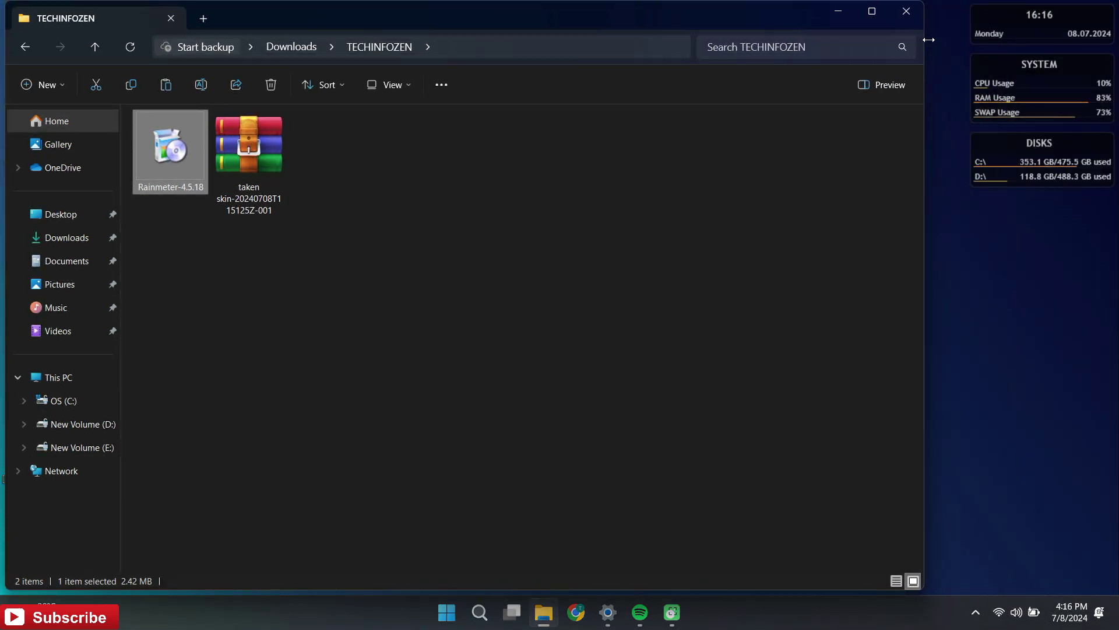
{"action": "right_click", "coordinate": [1003, 26]}
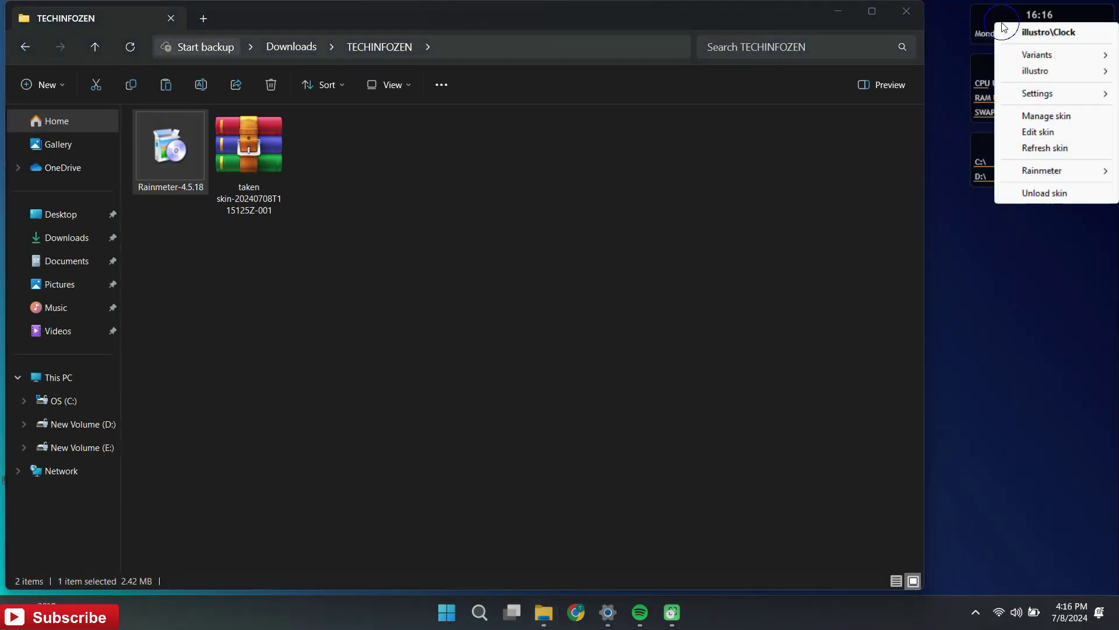
{"action": "left_click", "coordinate": [1019, 200]}
{"action": "right_click", "coordinate": [1013, 112]}
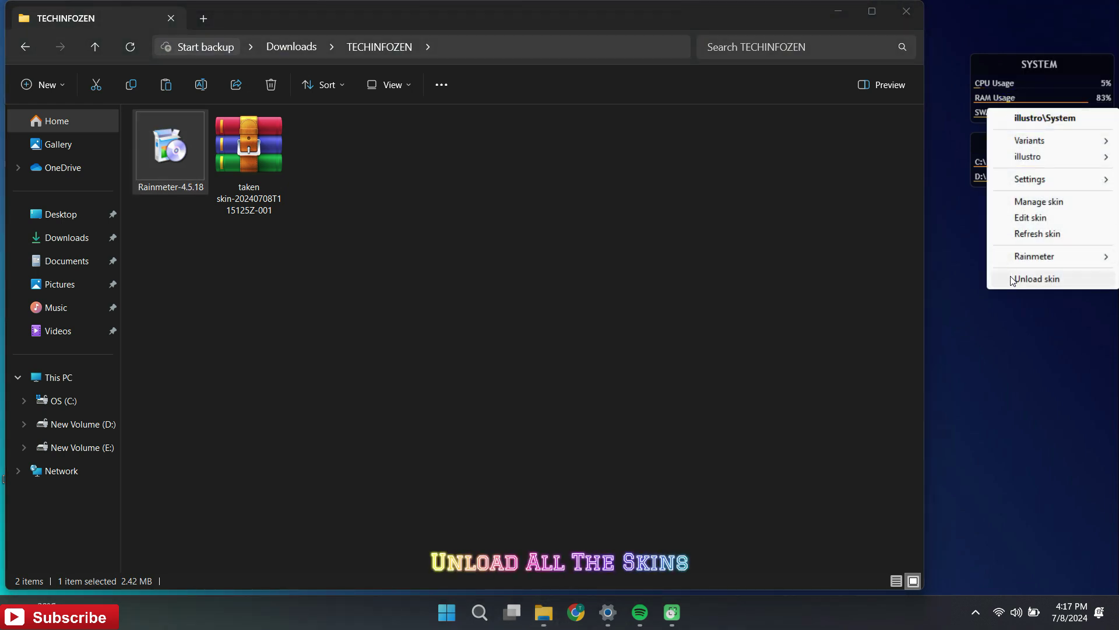
{"action": "left_click", "coordinate": [1013, 280]}
{"action": "right_click", "coordinate": [1013, 147]}
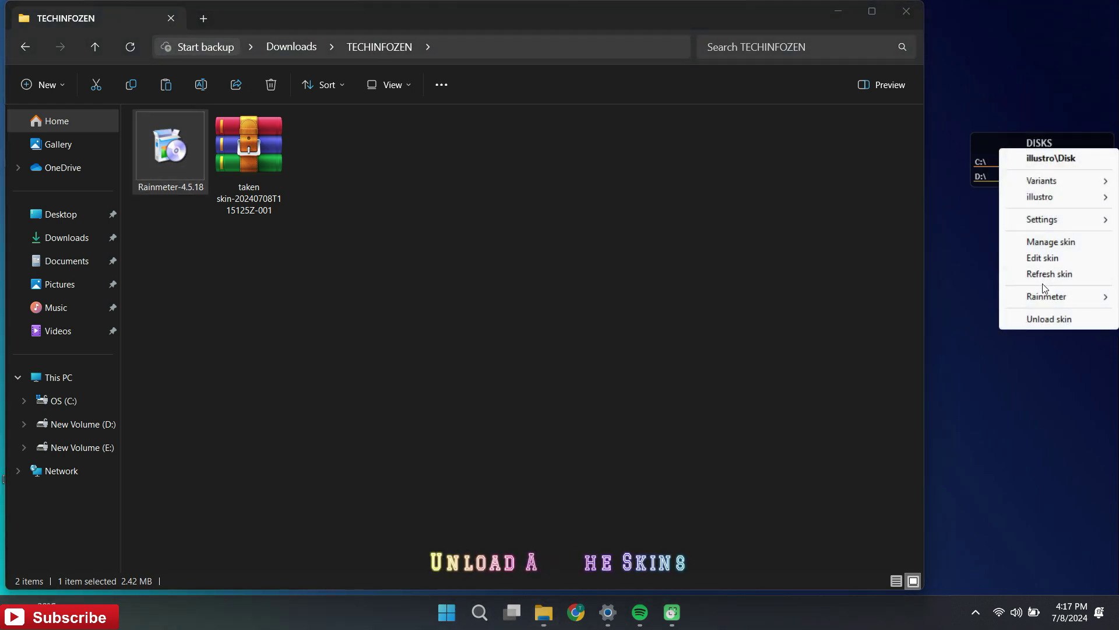
{"action": "left_click", "coordinate": [1046, 320]}
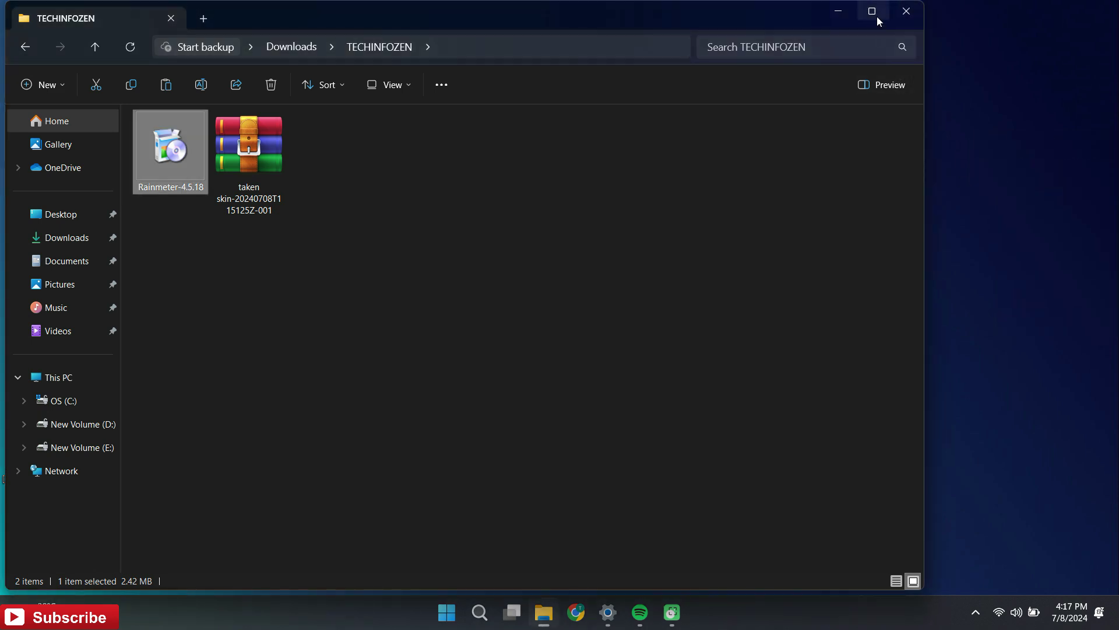
{"action": "left_click", "coordinate": [875, 14]}
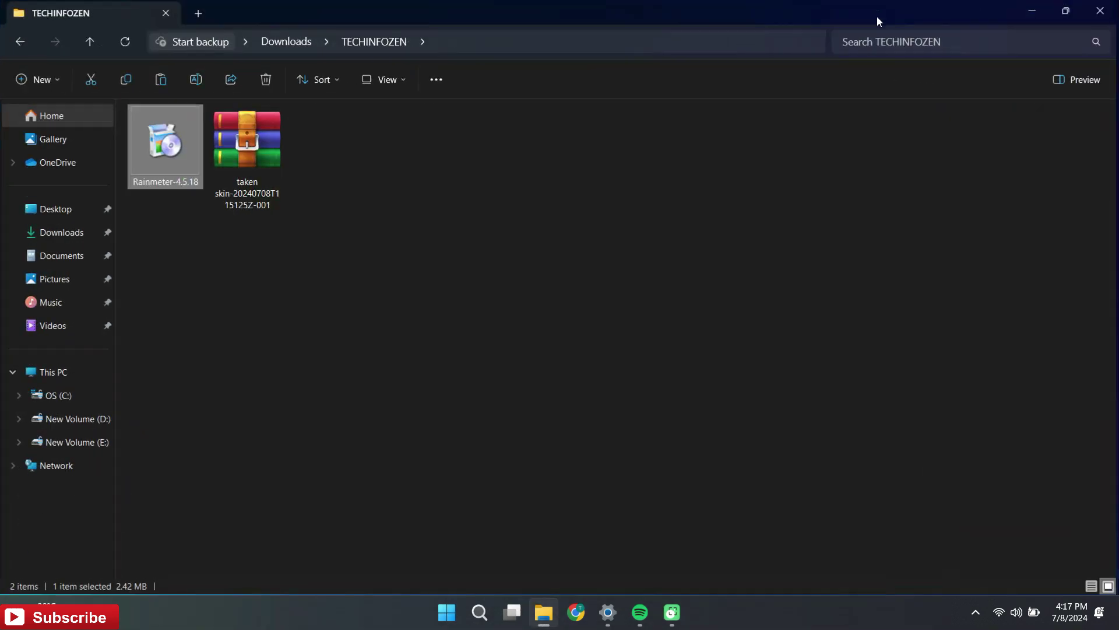
Step: Extract the taken skin archive into the TECHINFOZEN folder with WinRAR and open the extracted taken skin folder
{"action": "left_click", "coordinate": [265, 138]}
{"action": "right_click", "coordinate": [265, 135]}
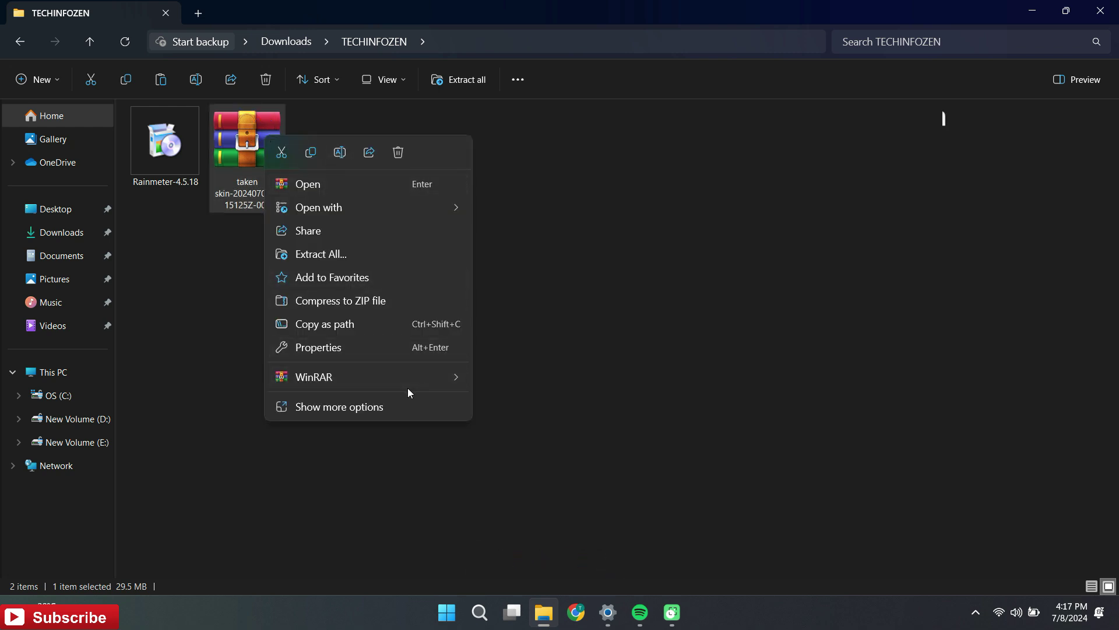
{"action": "mouse_move", "coordinate": [439, 378]}
{"action": "left_click", "coordinate": [554, 449]}
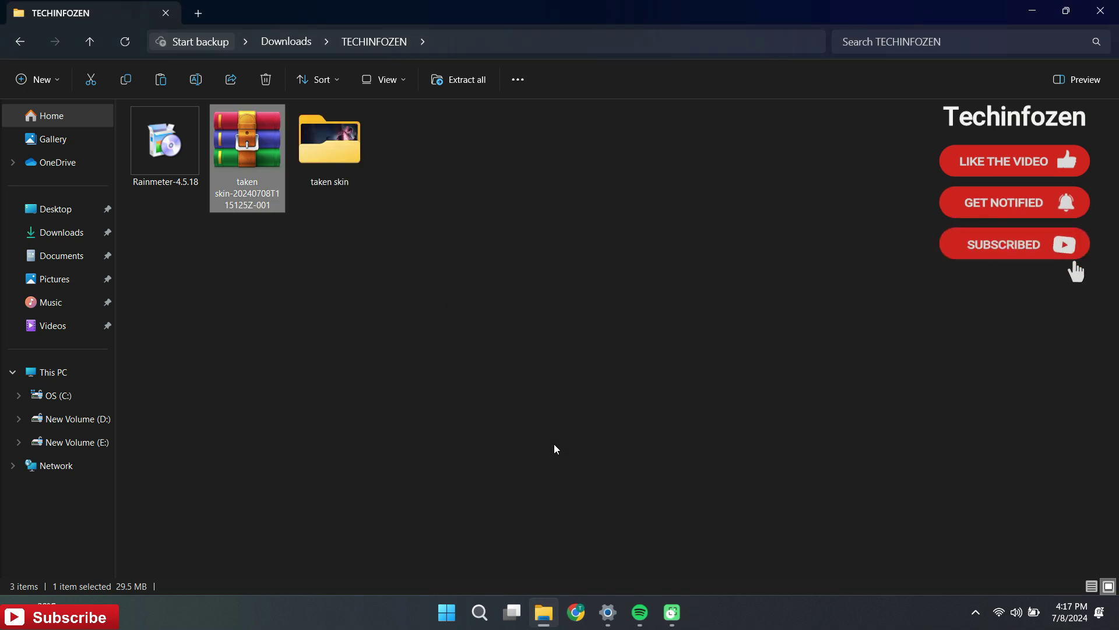
{"action": "left_click", "coordinate": [554, 449]}
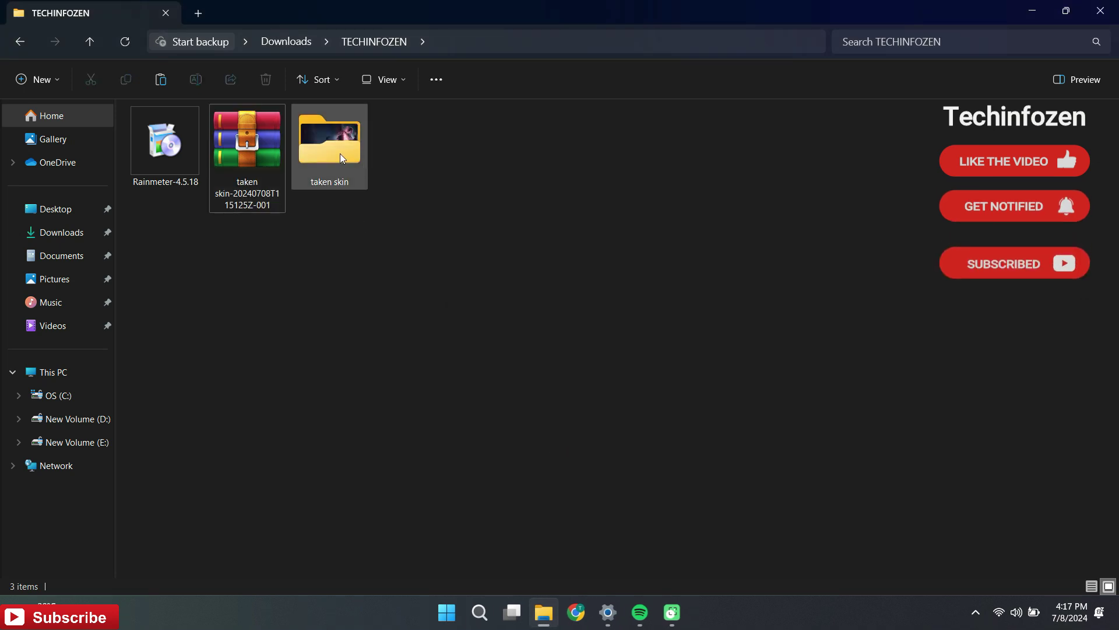
{"action": "right_click", "coordinate": [356, 158]}
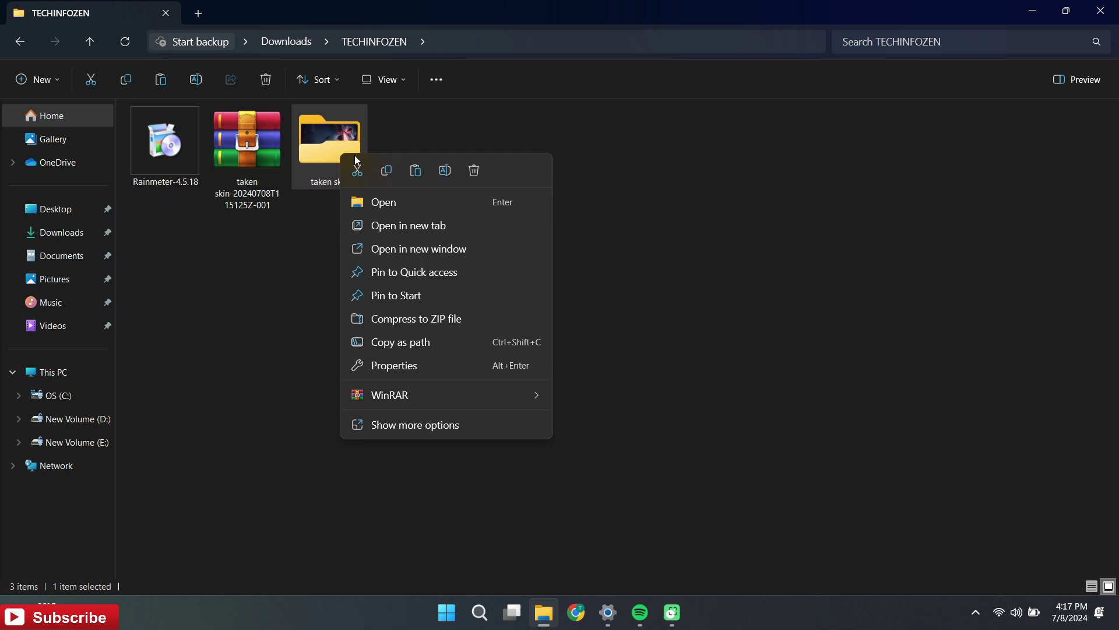
{"action": "left_click", "coordinate": [375, 202]}
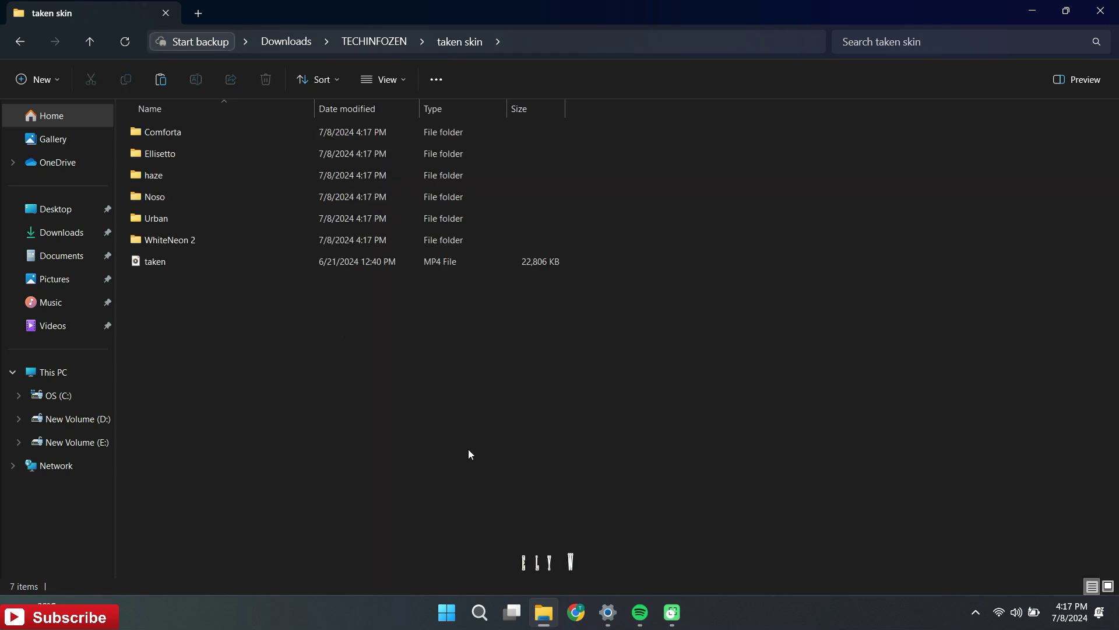
Step: Launch Lively Wallpaper, bring up its library window, and place it beside the taken skin file list
{"action": "key", "text": "super+s"}
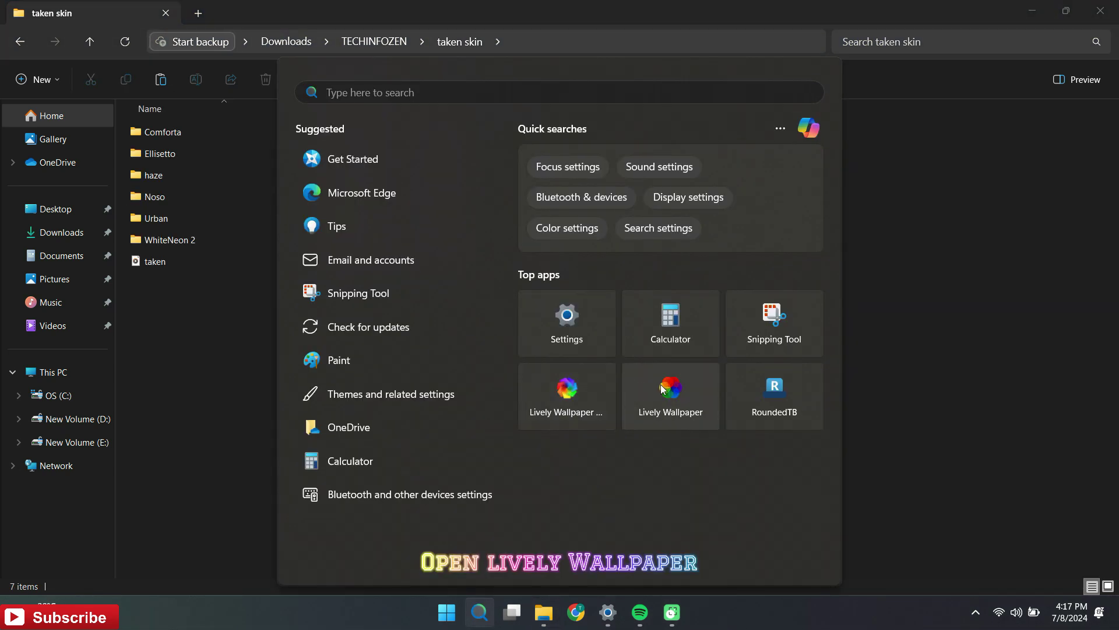
{"action": "left_click", "coordinate": [663, 386]}
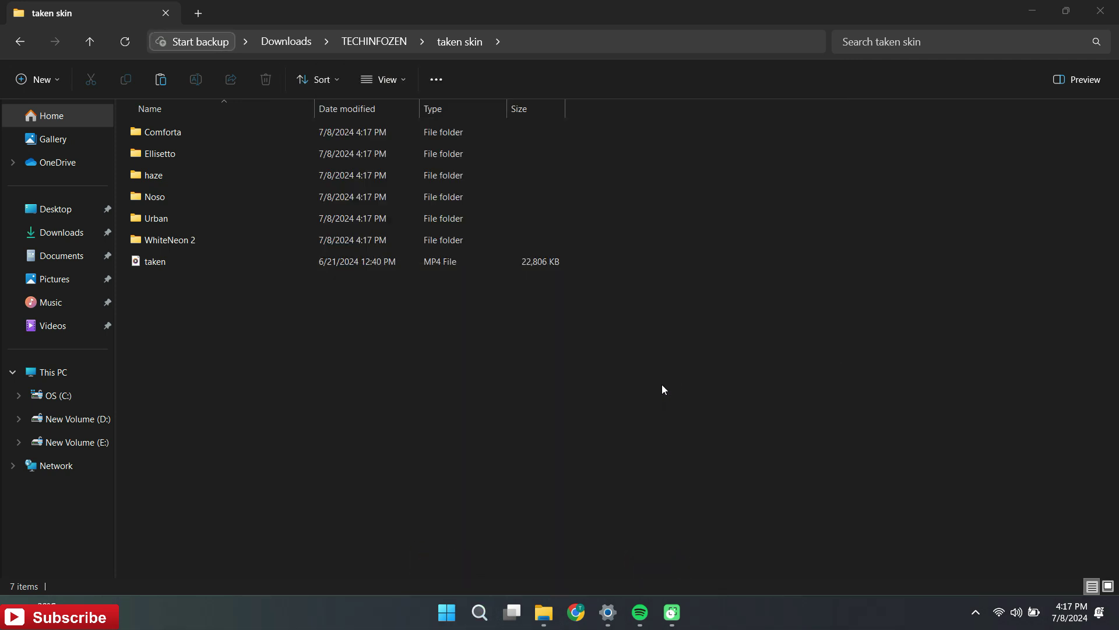
{"action": "left_click", "coordinate": [976, 612]}
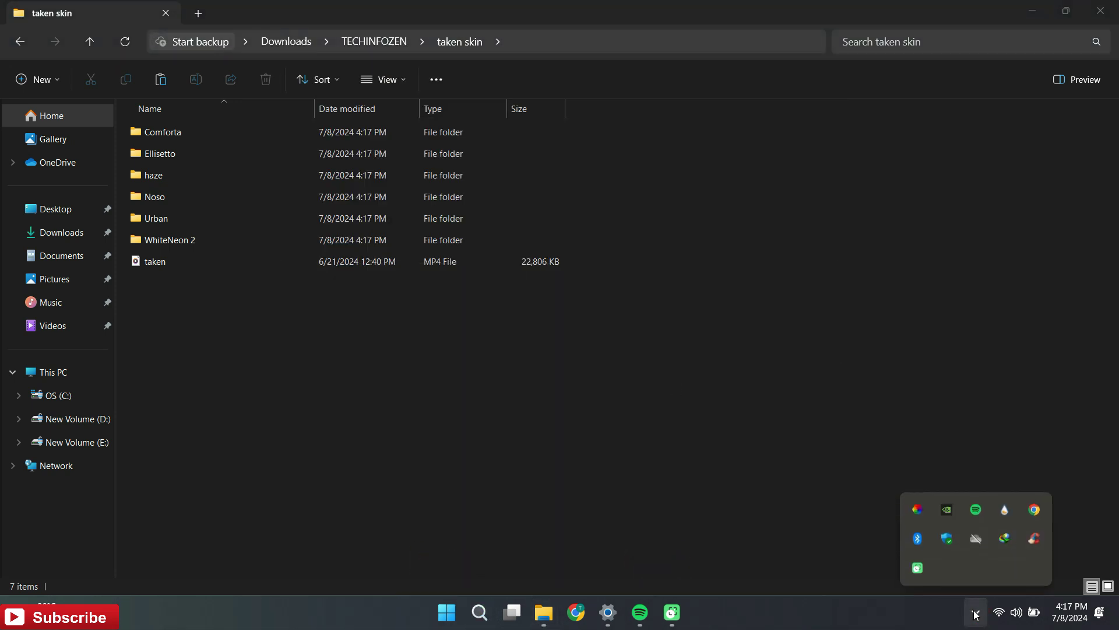
{"action": "left_click", "coordinate": [914, 513]}
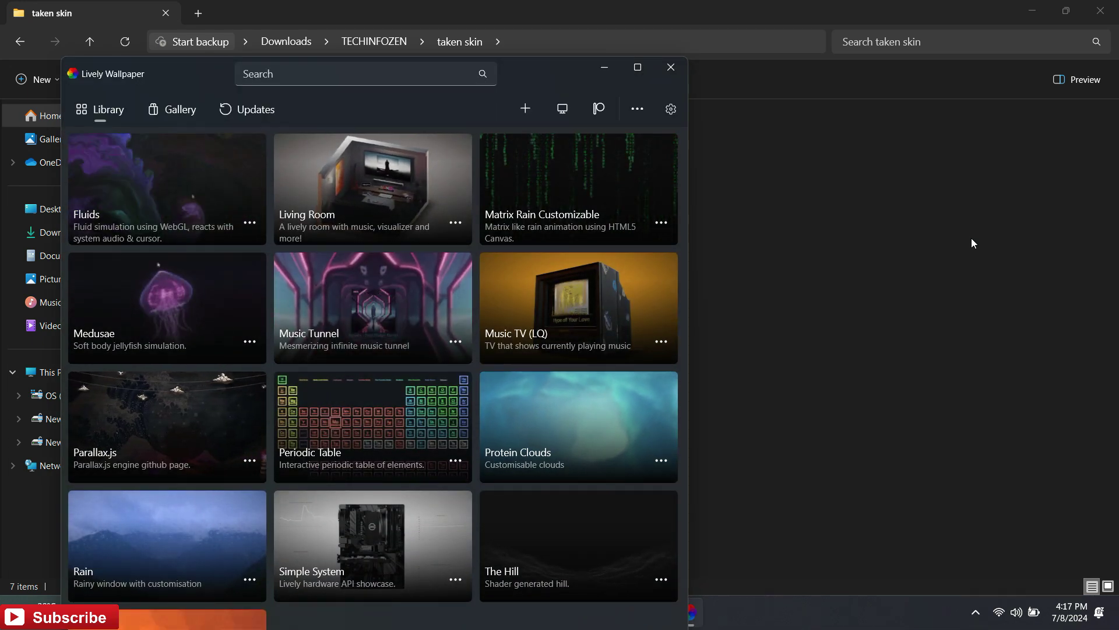
{"action": "left_click_drag", "start_coordinate": [530, 72], "coordinate": [946, 41]}
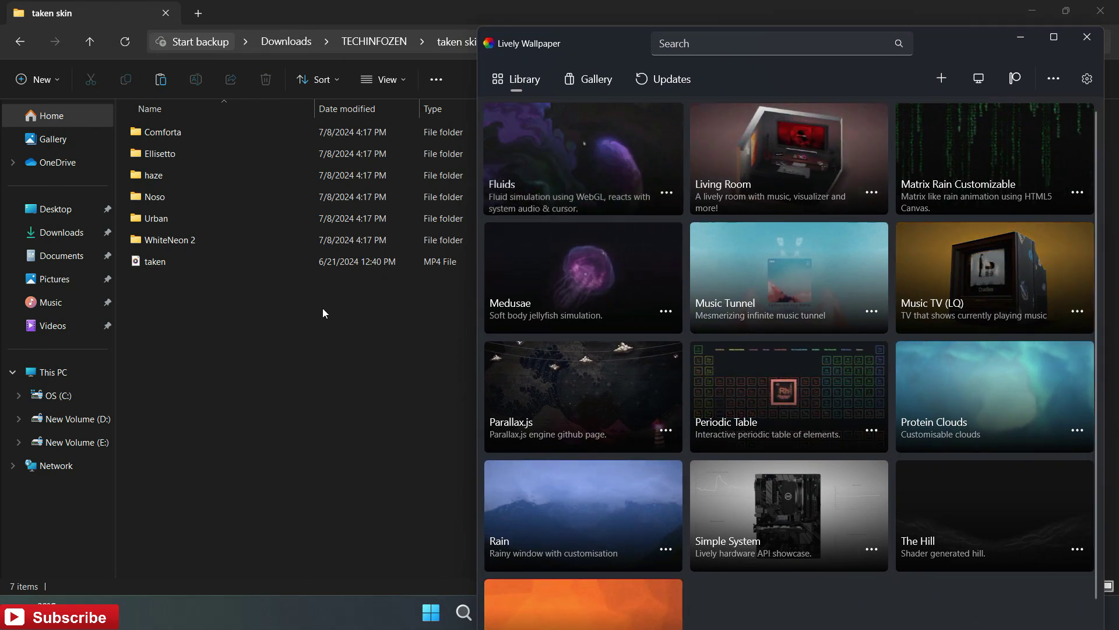
Step: Add the taken MP4 video to the Lively Wallpaper library with the title taken, and close the library window
{"action": "left_click_drag", "start_coordinate": [174, 264], "coordinate": [590, 297]}
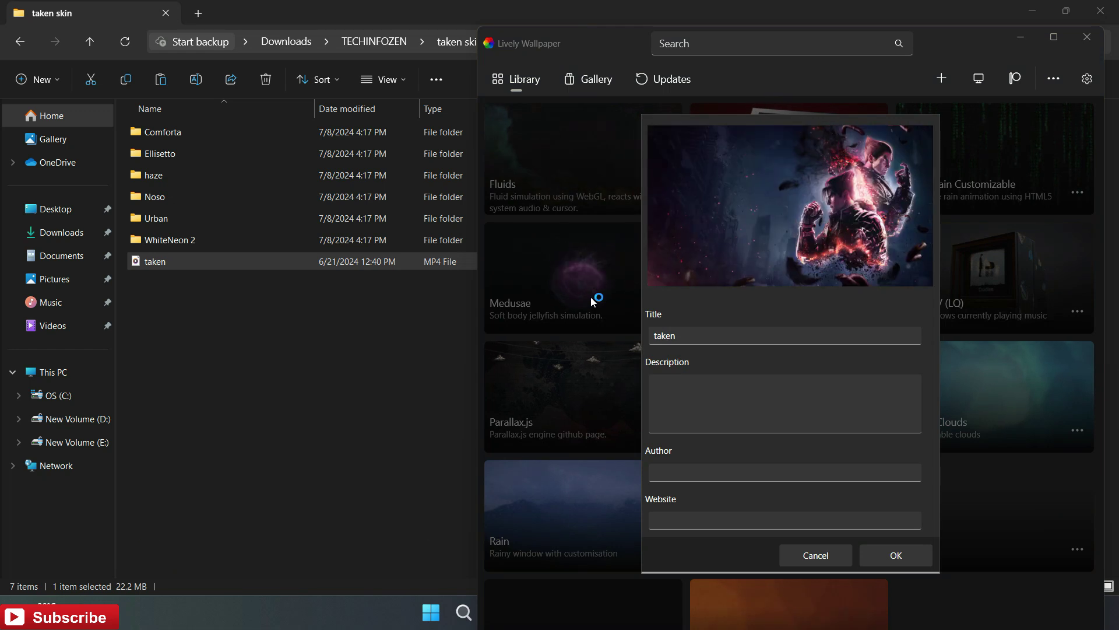
{"action": "left_click", "coordinate": [918, 554]}
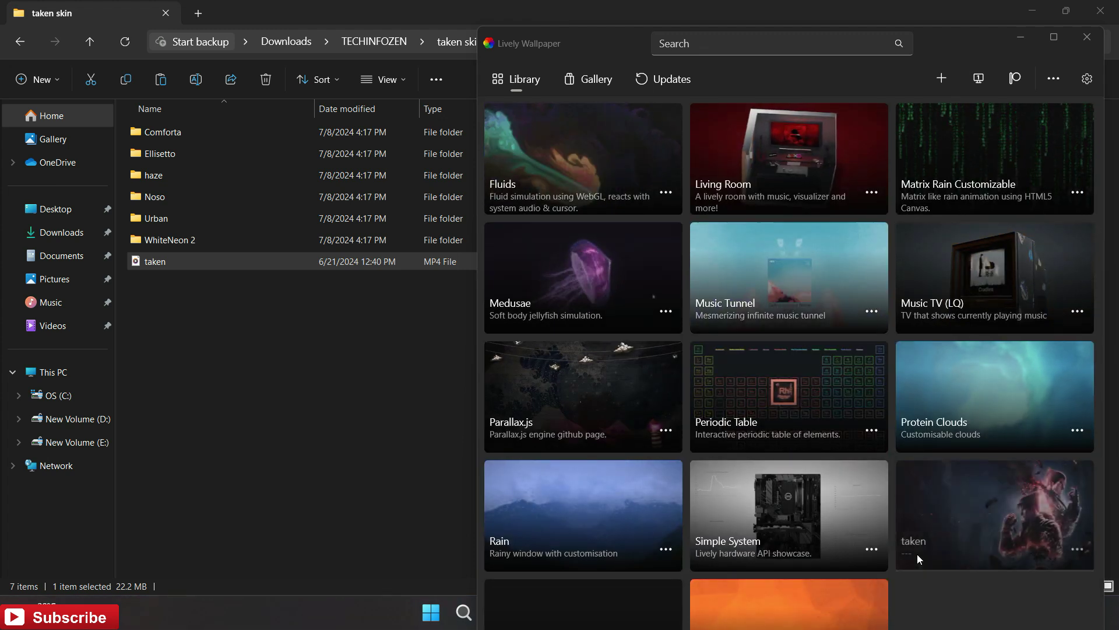
{"action": "left_click", "coordinate": [1088, 38]}
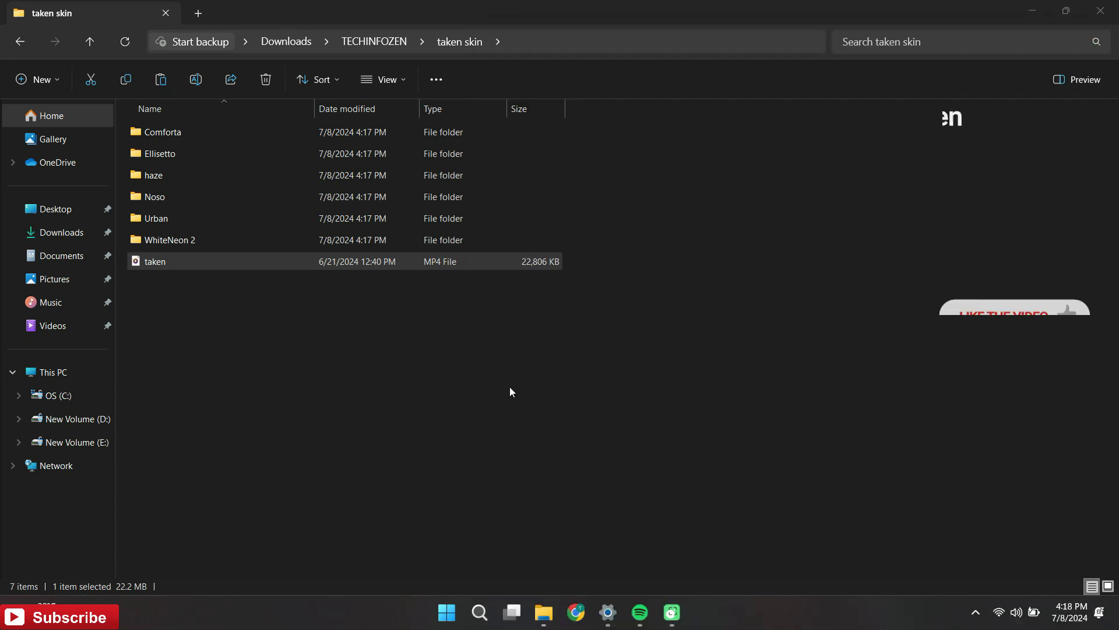
Step: Copy the six skin folders from Comforta through WhiteNeon 2 in the taken skin folder, leaving out the taken video
{"action": "left_click", "coordinate": [199, 133]}
{"action": "key", "text": "shift+Down"}
{"action": "key", "text": "shift+Down"}
{"action": "key", "text": "shift+Down"}
{"action": "key", "text": "shift+Down"}
{"action": "key", "text": "shift+Down"}
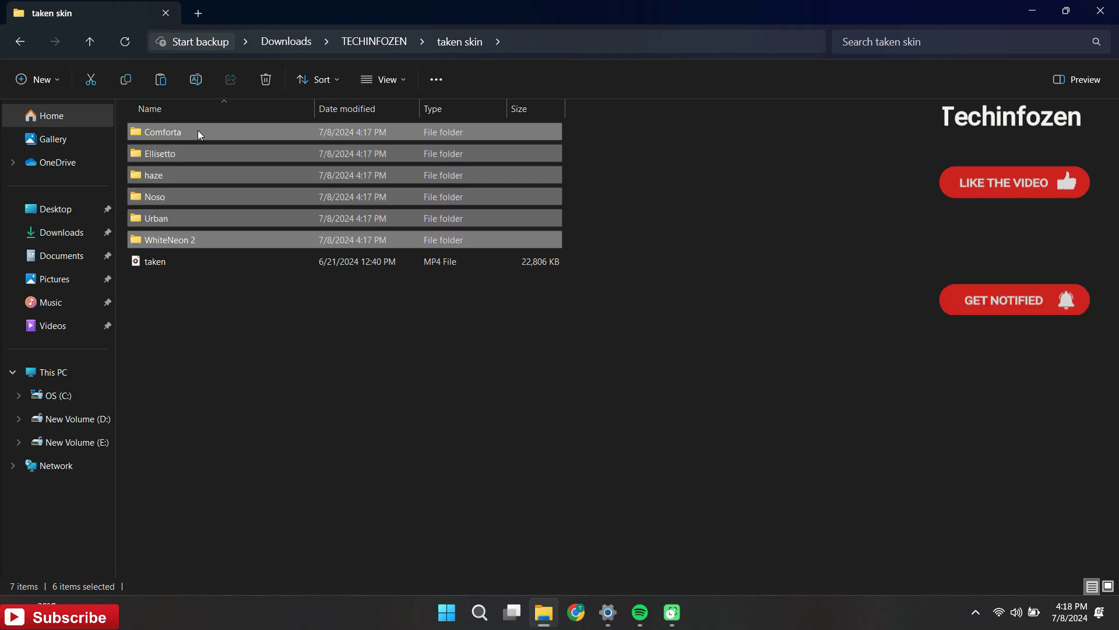
{"action": "right_click", "coordinate": [197, 130]}
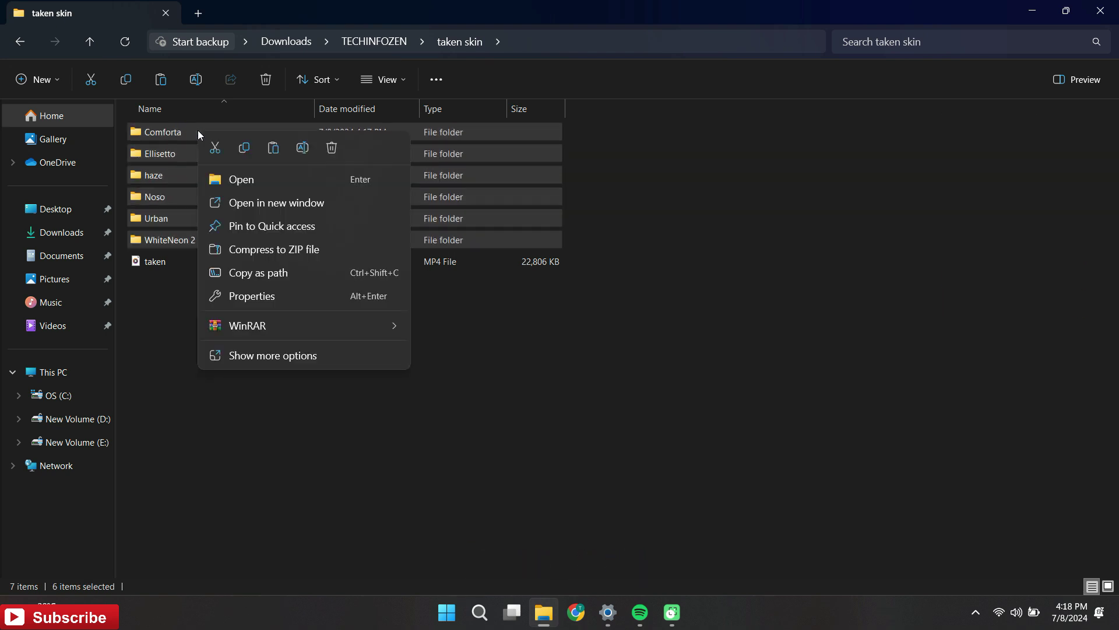
{"action": "left_click", "coordinate": [296, 357]}
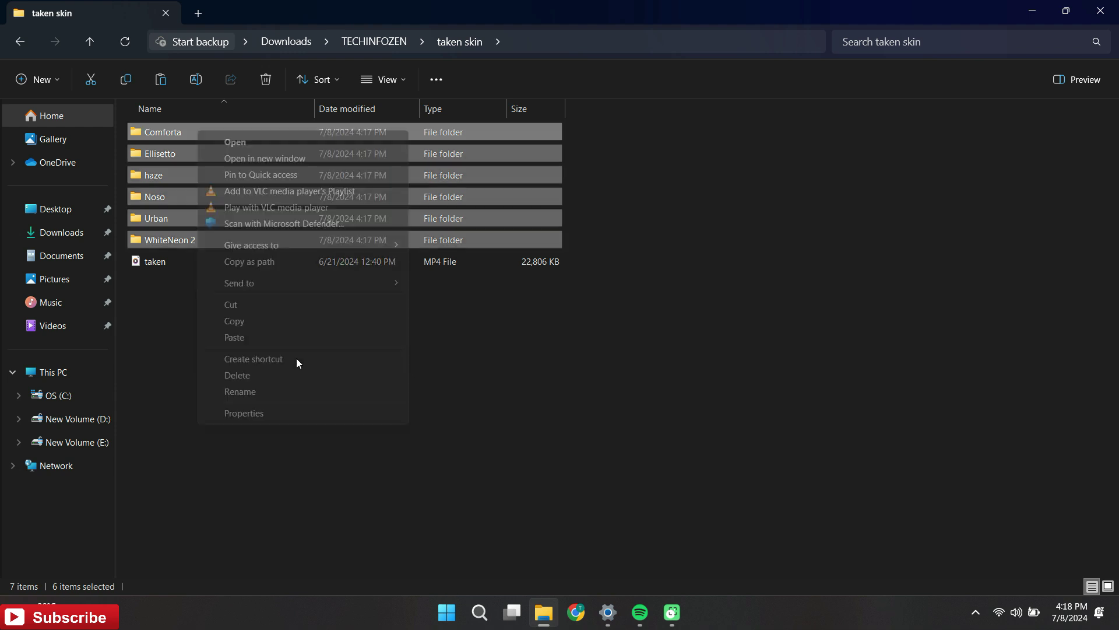
{"action": "left_click", "coordinate": [270, 322]}
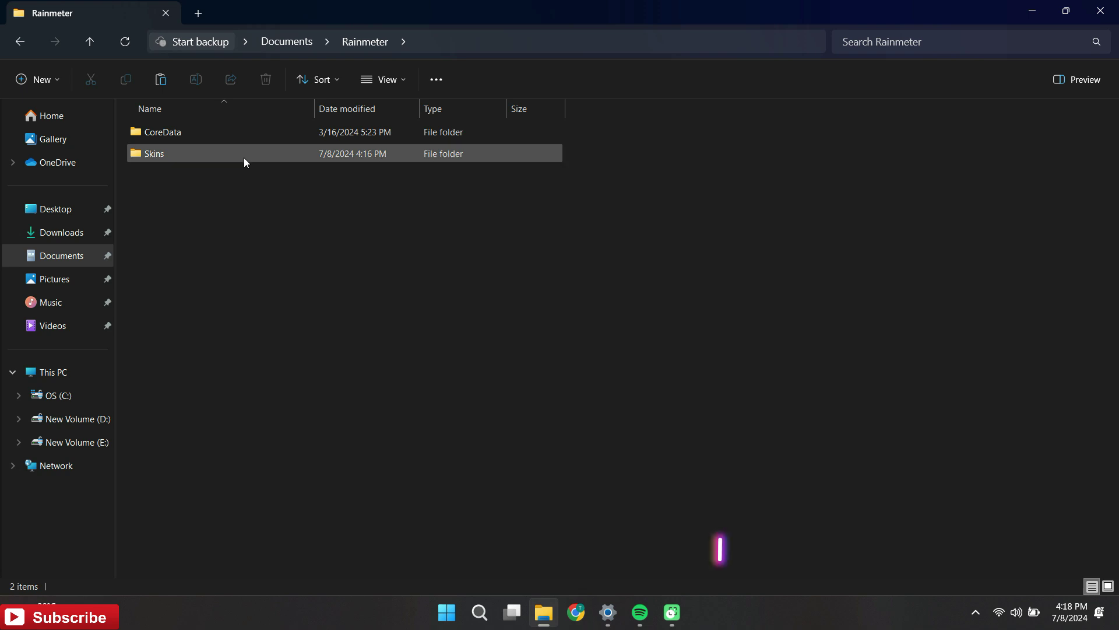
Step: Paste the copied skin folders into the Skins folder under Documents > Rainmeter
{"action": "double_click", "coordinate": [243, 155]}
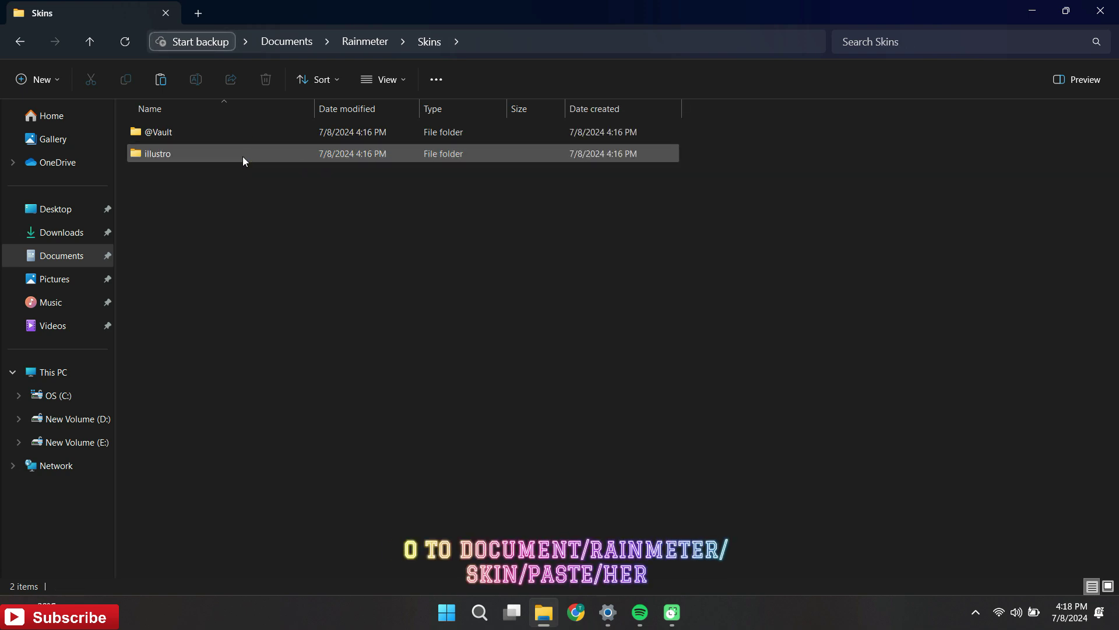
{"action": "right_click", "coordinate": [218, 204]}
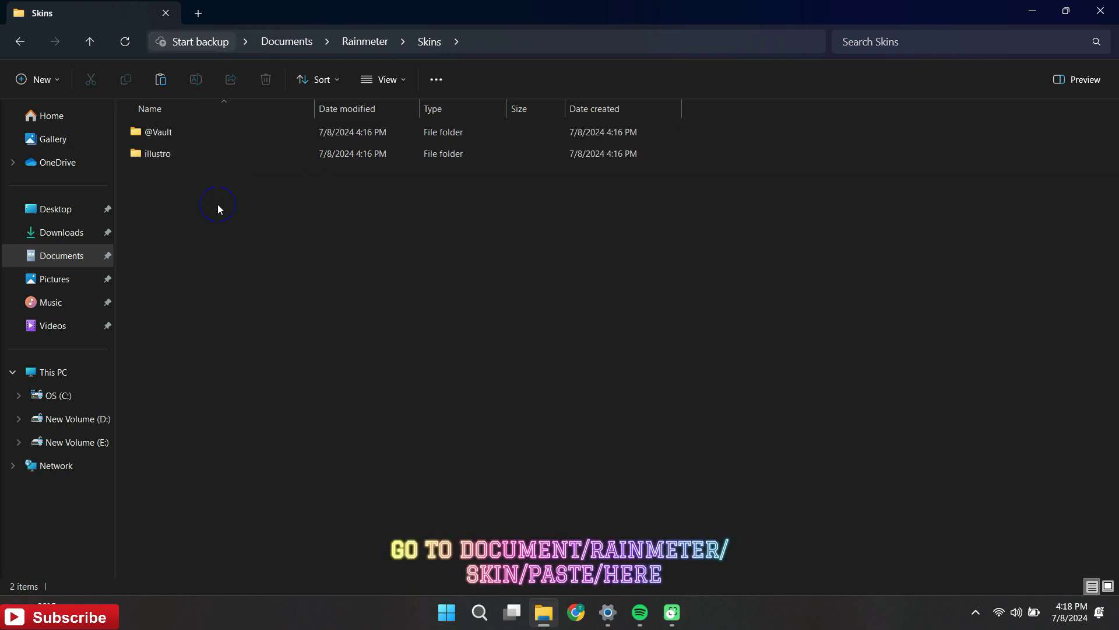
{"action": "left_click", "coordinate": [342, 408]}
{"action": "left_click", "coordinate": [278, 312]}
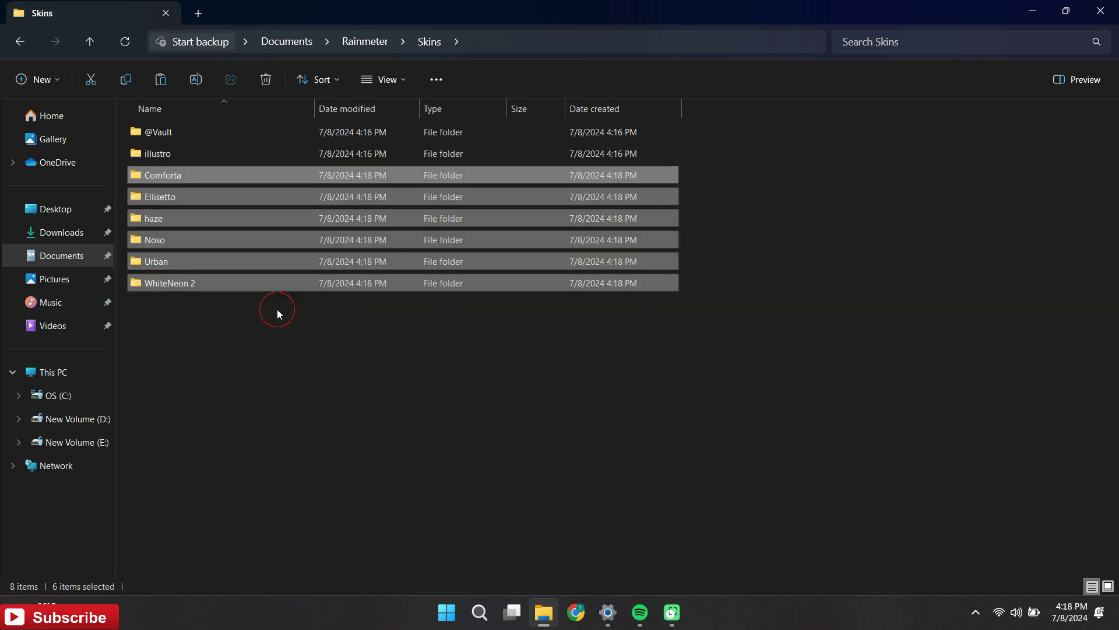
{"action": "left_click", "coordinate": [277, 311]}
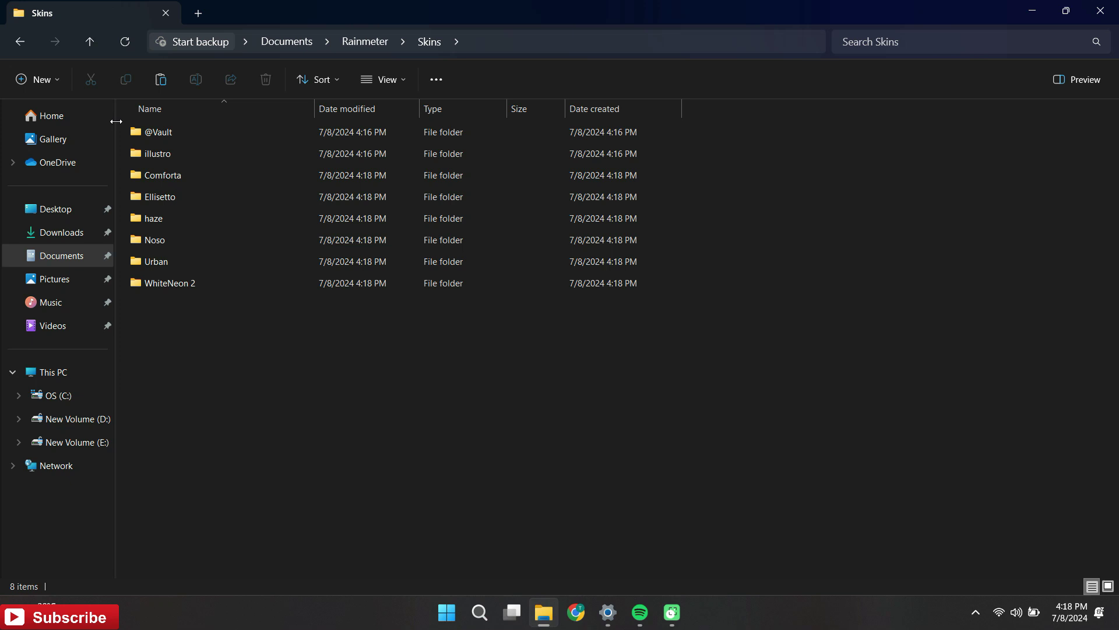
Step: Return to the TECHINFOZEN folder and close its window, and hide the desktop icons
{"action": "left_click", "coordinate": [20, 44]}
{"action": "left_click", "coordinate": [21, 43]}
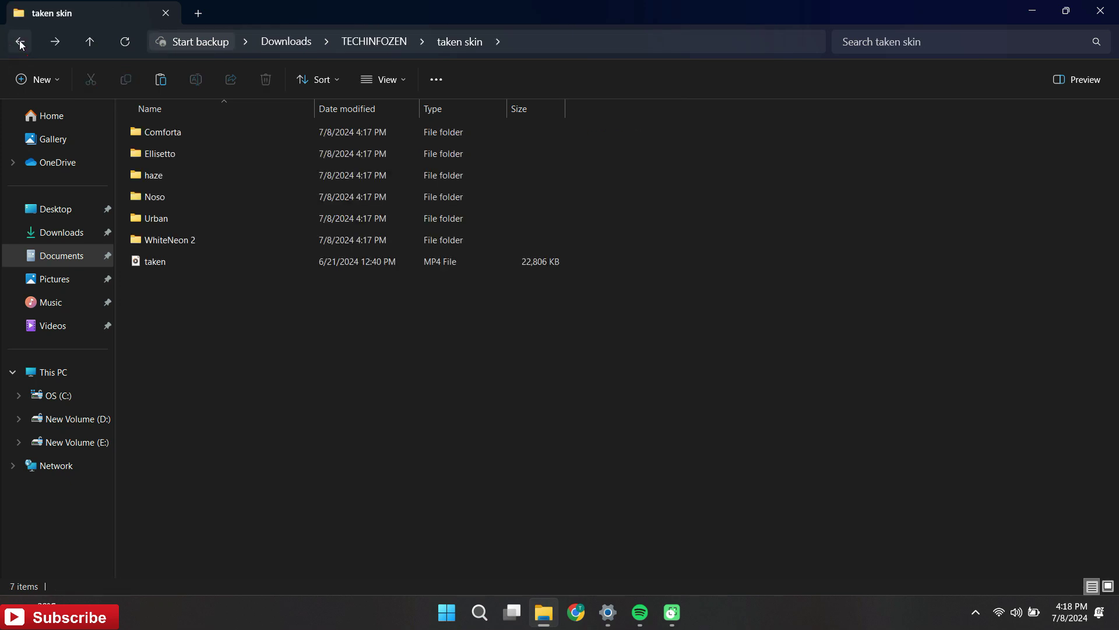
{"action": "left_click", "coordinate": [20, 44]}
{"action": "left_click", "coordinate": [248, 275]}
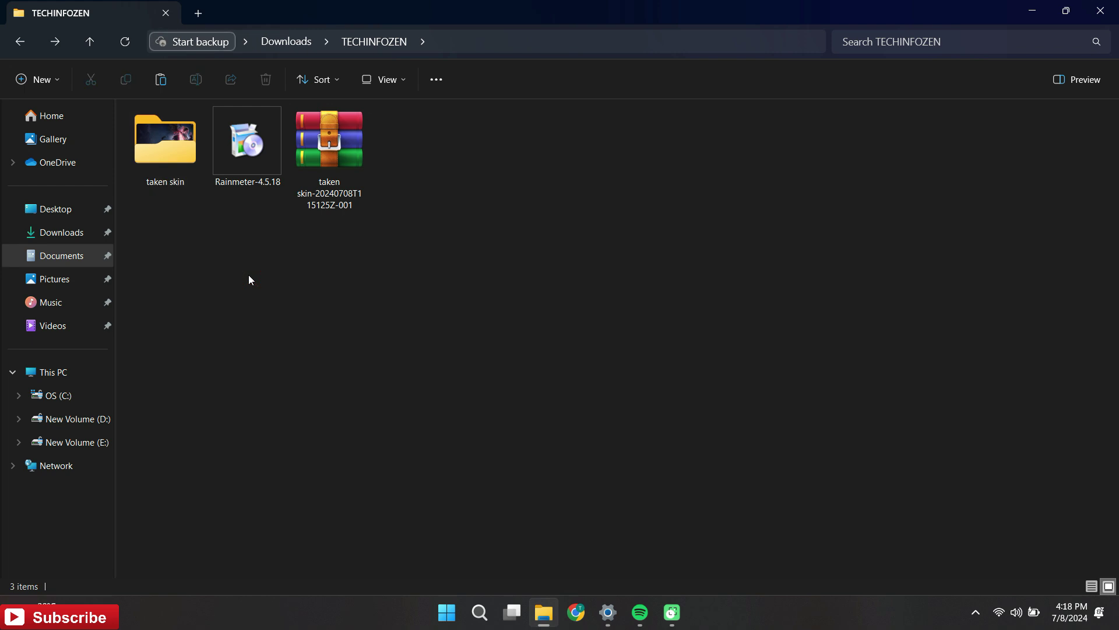
{"action": "left_click", "coordinate": [1102, 11]}
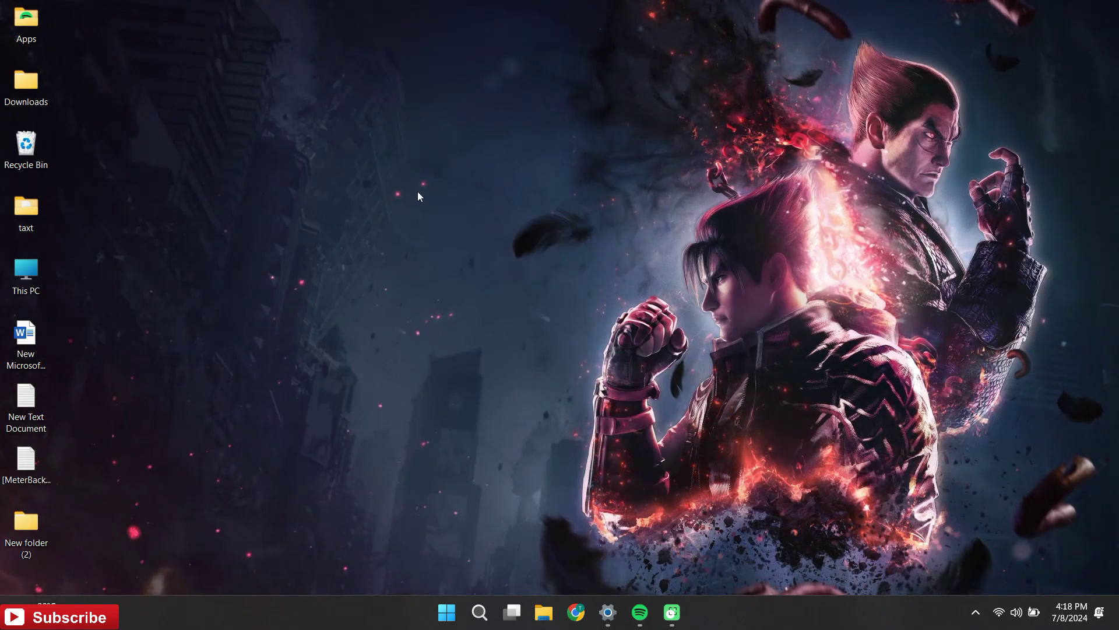
{"action": "right_click", "coordinate": [418, 191]}
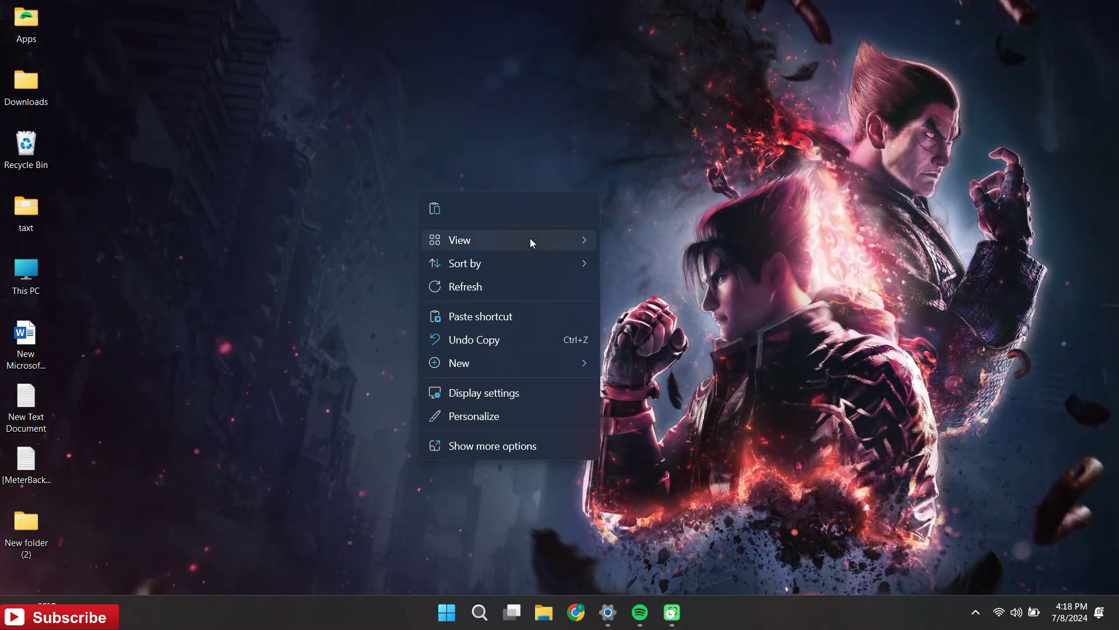
{"action": "mouse_move", "coordinate": [530, 238]}
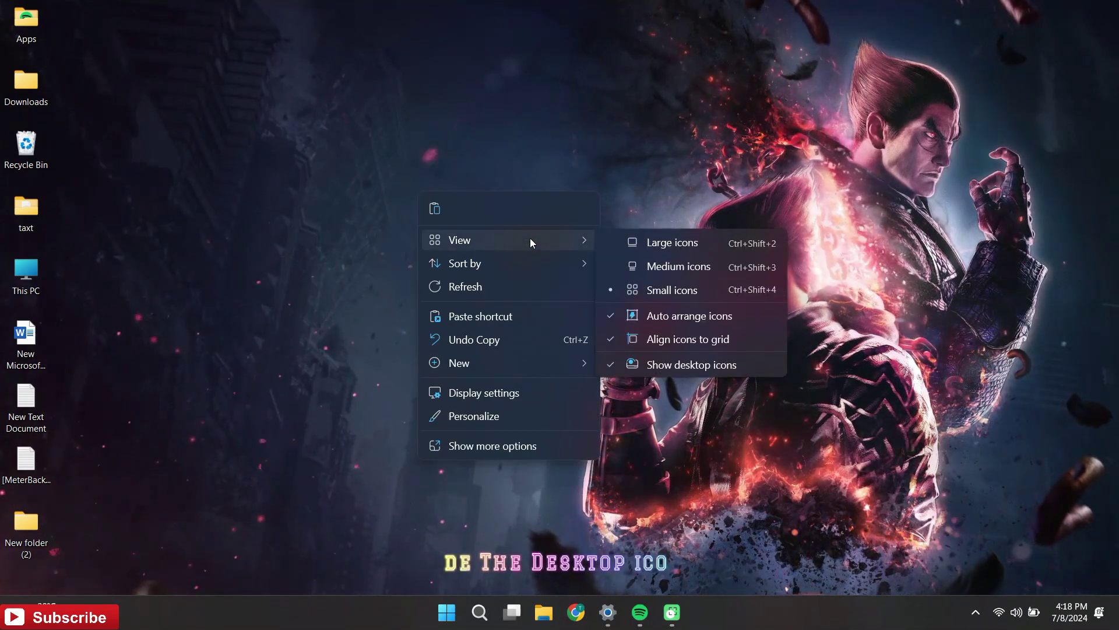
{"action": "left_click", "coordinate": [653, 366]}
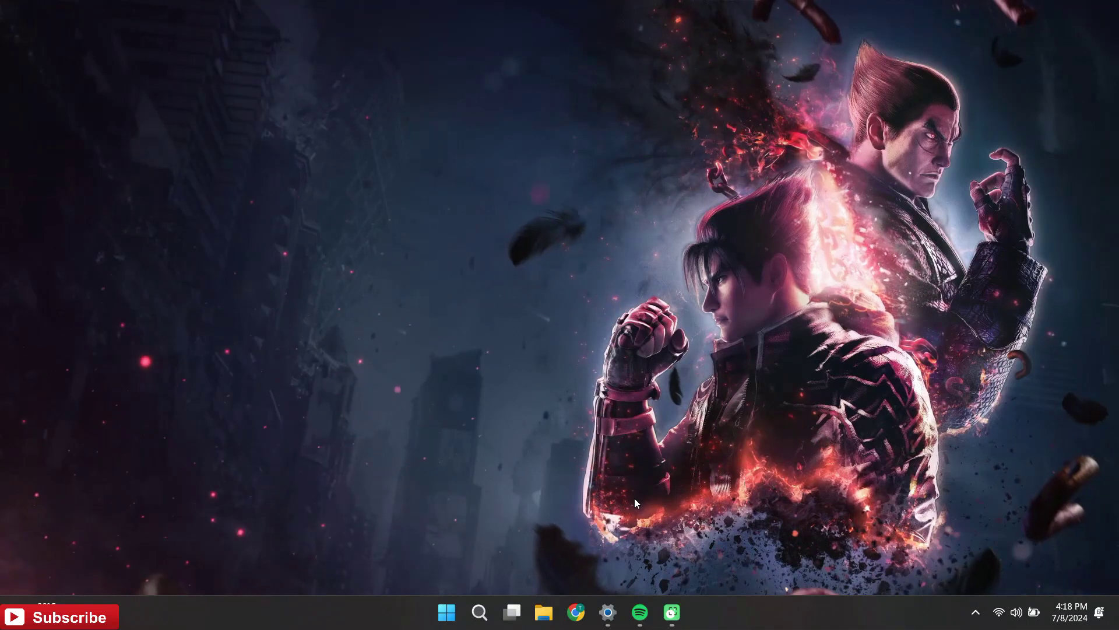
Step: Bring up the Manage Rainmeter window, refresh all skins, and move the window aside to clear the desktop
{"action": "left_click", "coordinate": [976, 610]}
{"action": "right_click", "coordinate": [1002, 513]}
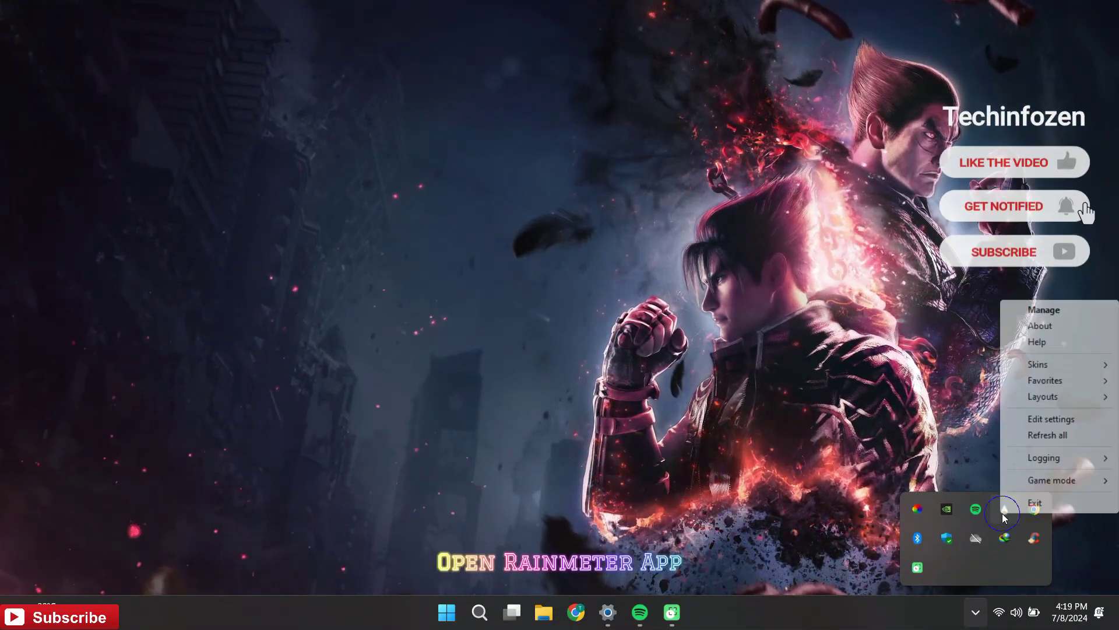
{"action": "left_click", "coordinate": [1048, 310]}
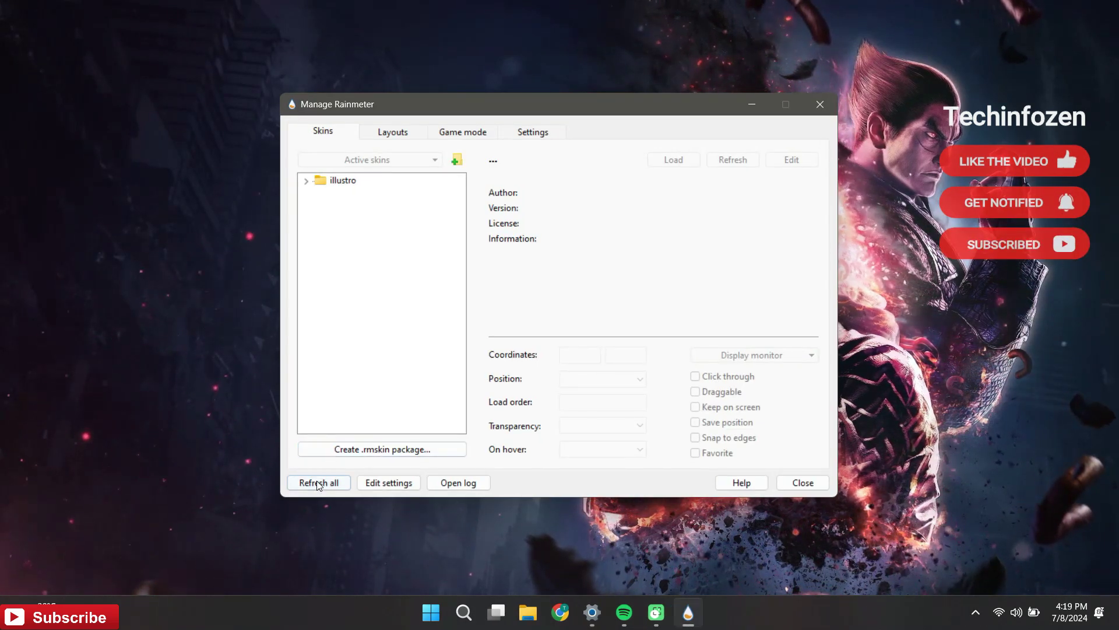
{"action": "left_click", "coordinate": [319, 484]}
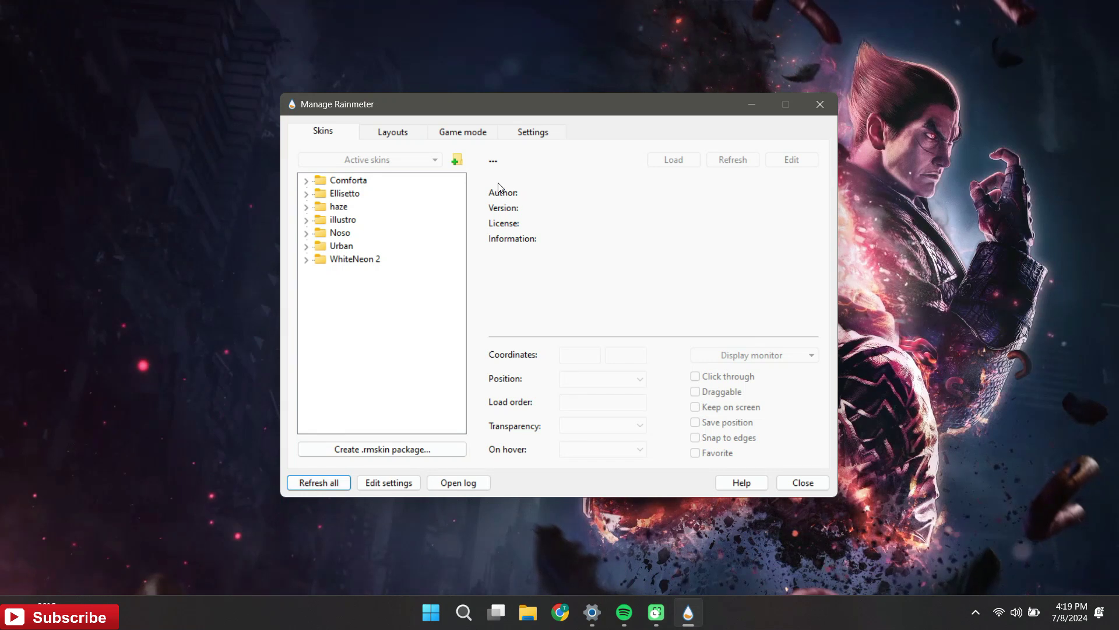
{"action": "left_click_drag", "start_coordinate": [519, 113], "coordinate": [682, 121]}
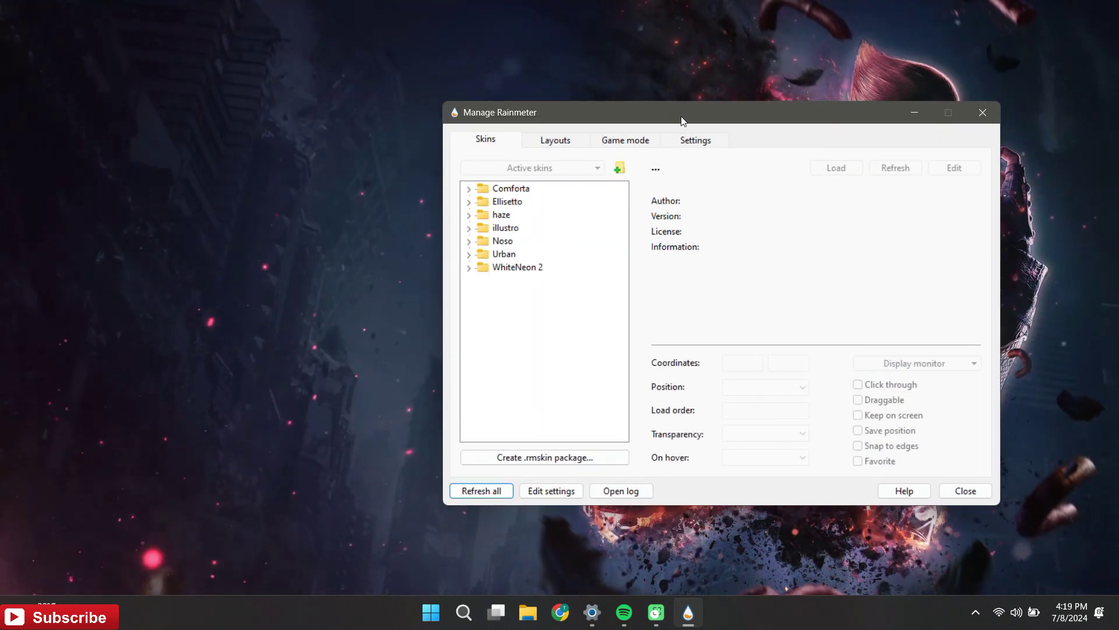
Step: Load the Comforta Player.ini and Ellisetto Song Info.ini skins onto the desktop
{"action": "double_click", "coordinate": [511, 189]}
{"action": "left_click", "coordinate": [484, 201]}
{"action": "left_click", "coordinate": [538, 214]}
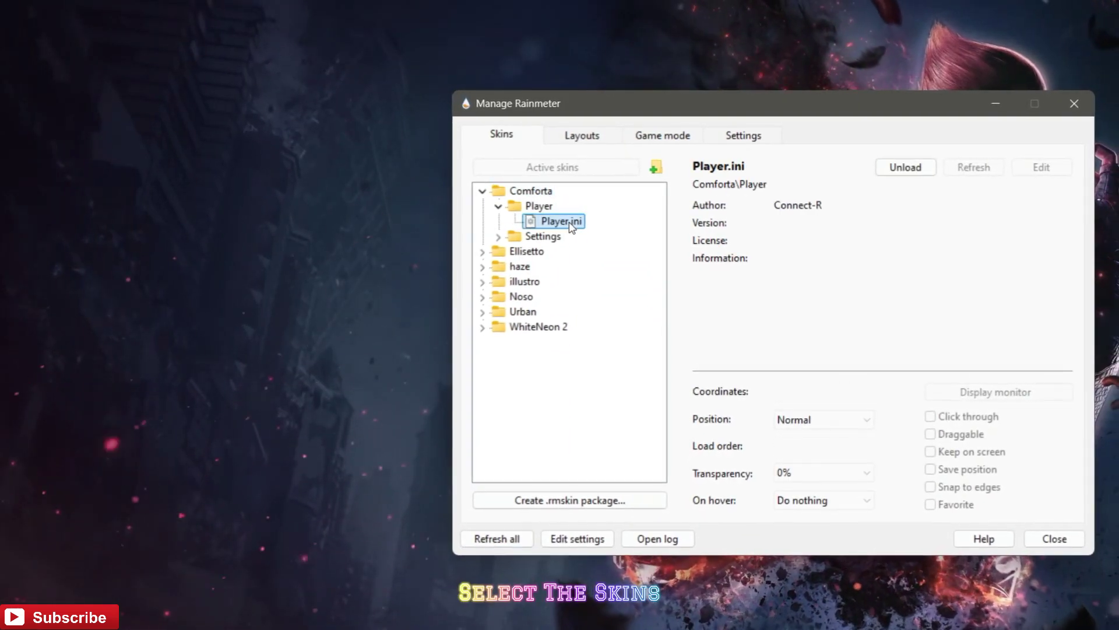
{"action": "left_click", "coordinate": [482, 192]}
{"action": "left_click", "coordinate": [482, 207]}
{"action": "left_click", "coordinate": [498, 237]}
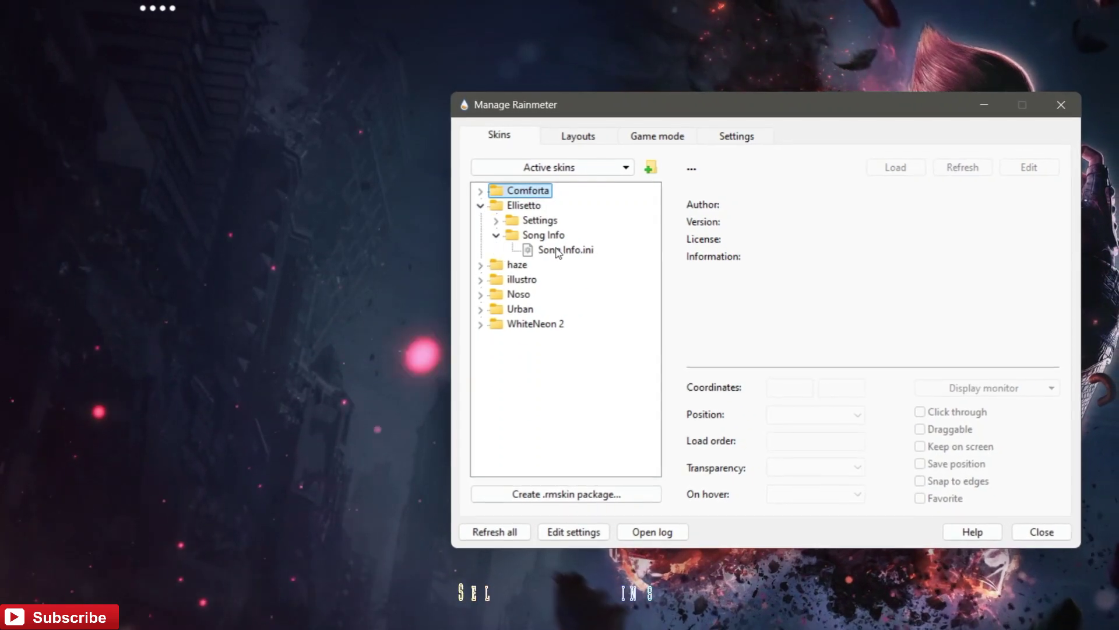
{"action": "left_click", "coordinate": [556, 251]}
Step: Load the haze Time.ini and Noso Time and Date.ini skins onto the desktop
{"action": "left_click", "coordinate": [481, 205]}
{"action": "left_click", "coordinate": [481, 221]}
{"action": "left_click", "coordinate": [495, 250]}
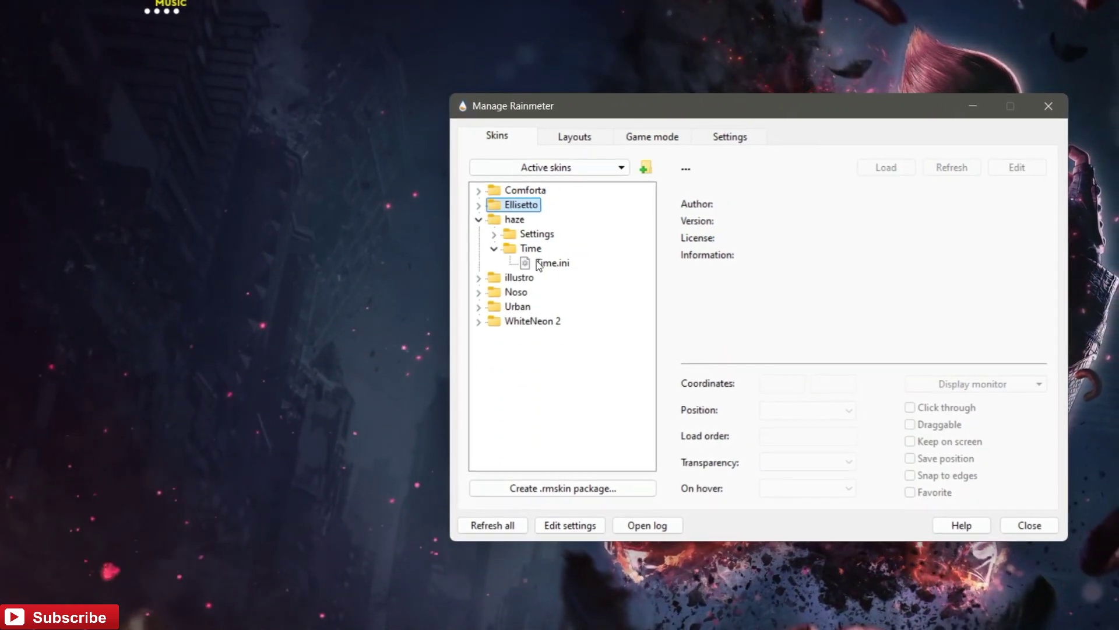
{"action": "left_click", "coordinate": [538, 264]}
{"action": "left_click", "coordinate": [478, 220]}
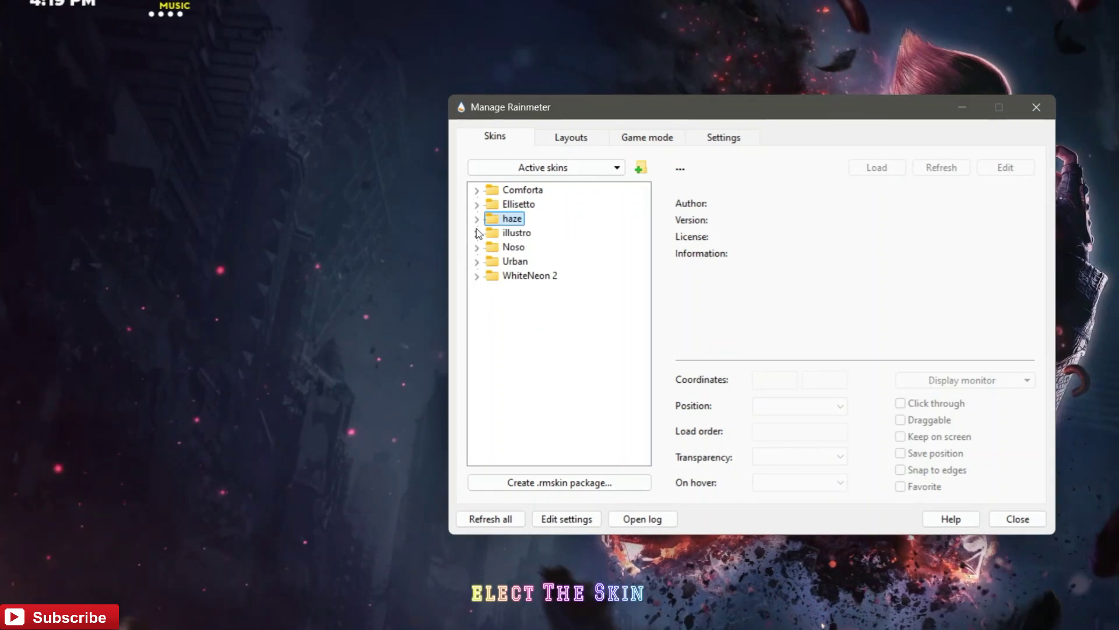
{"action": "left_click", "coordinate": [477, 247]}
{"action": "left_click", "coordinate": [492, 275]}
{"action": "right_click", "coordinate": [572, 293]}
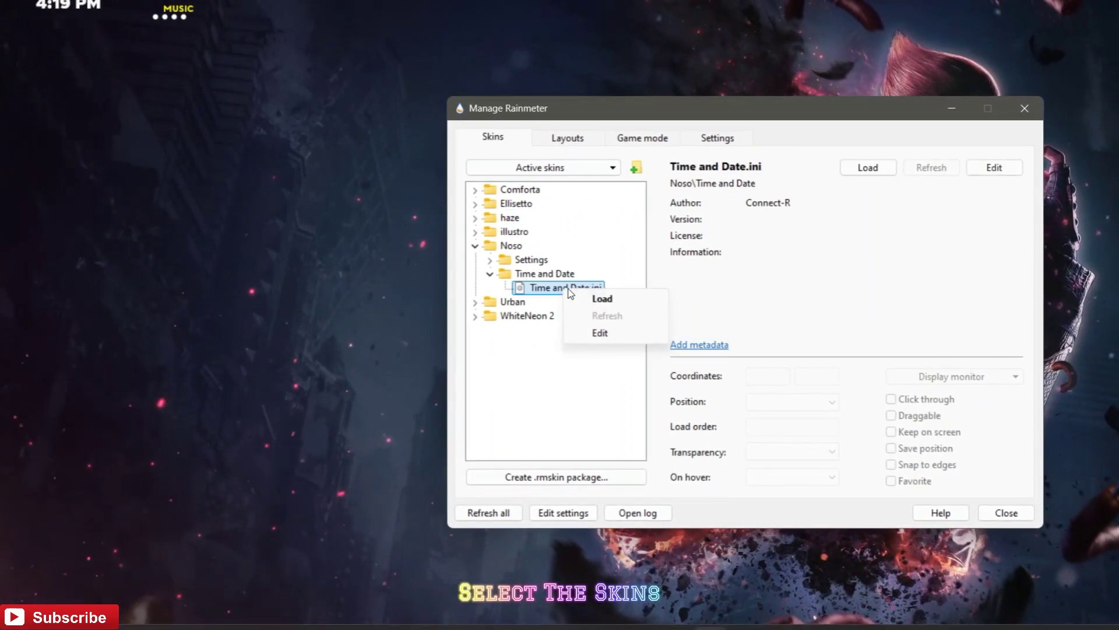
{"action": "left_click", "coordinate": [602, 298]}
Step: Load the Player.ini skin from the Urban folder
{"action": "left_click", "coordinate": [475, 302]}
{"action": "left_click", "coordinate": [487, 313]}
{"action": "right_click", "coordinate": [546, 327]}
{"action": "left_click", "coordinate": [580, 333]}
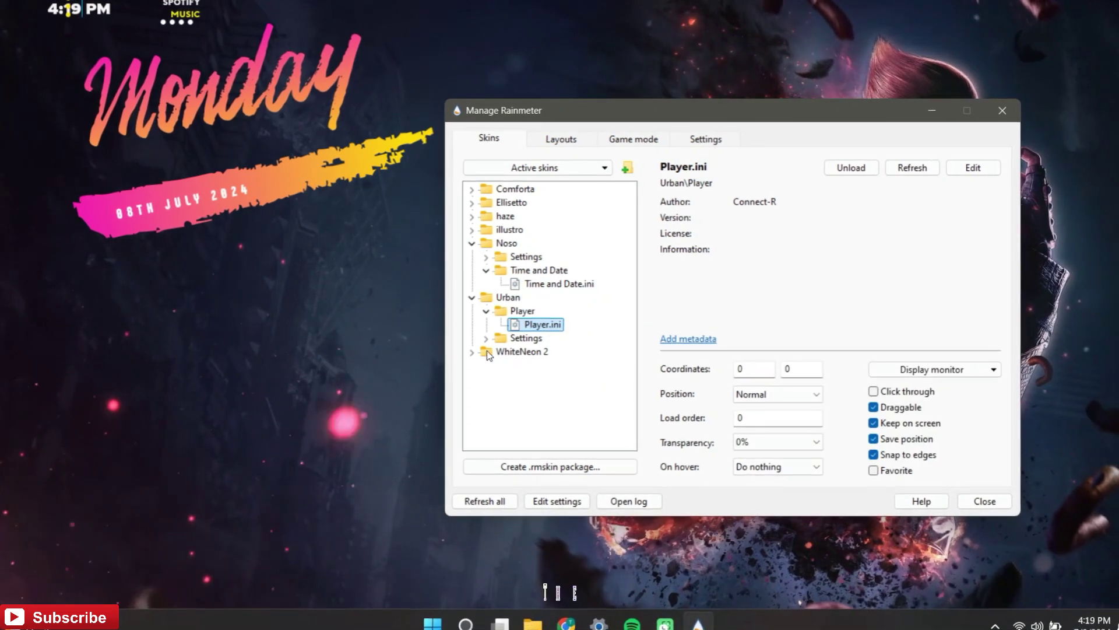
Step: Load the WhiteNeon 2 Dock.ini skin, refresh all skins, and minimize the Manage Rainmeter window
{"action": "left_click", "coordinate": [472, 352]}
{"action": "left_click", "coordinate": [485, 365]}
{"action": "right_click", "coordinate": [541, 379]}
{"action": "left_click", "coordinate": [564, 386]}
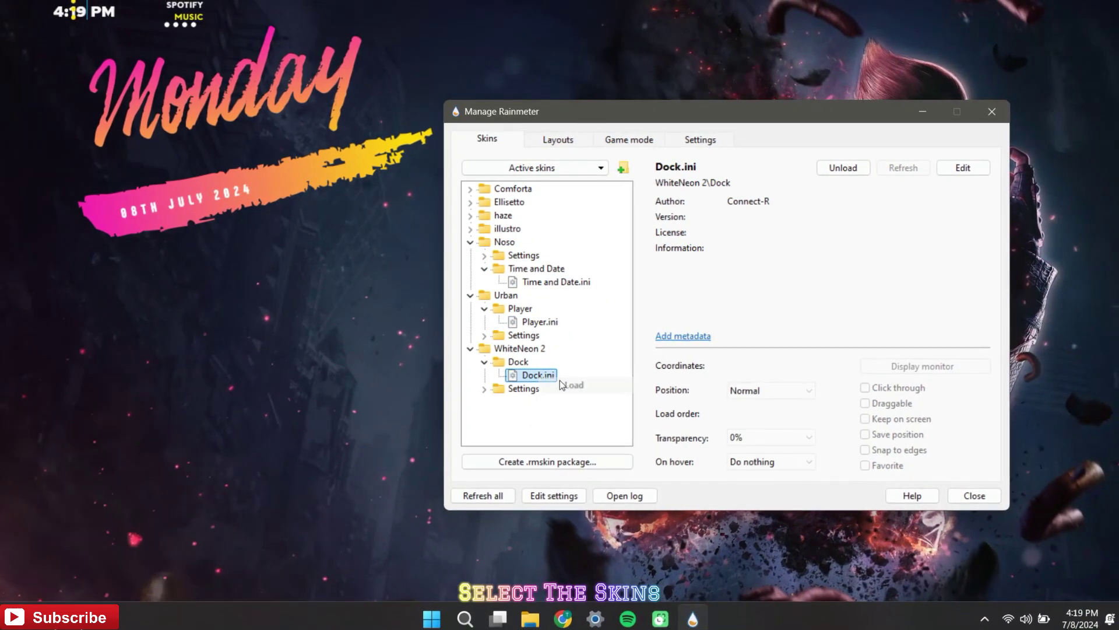
{"action": "left_click", "coordinate": [475, 494]}
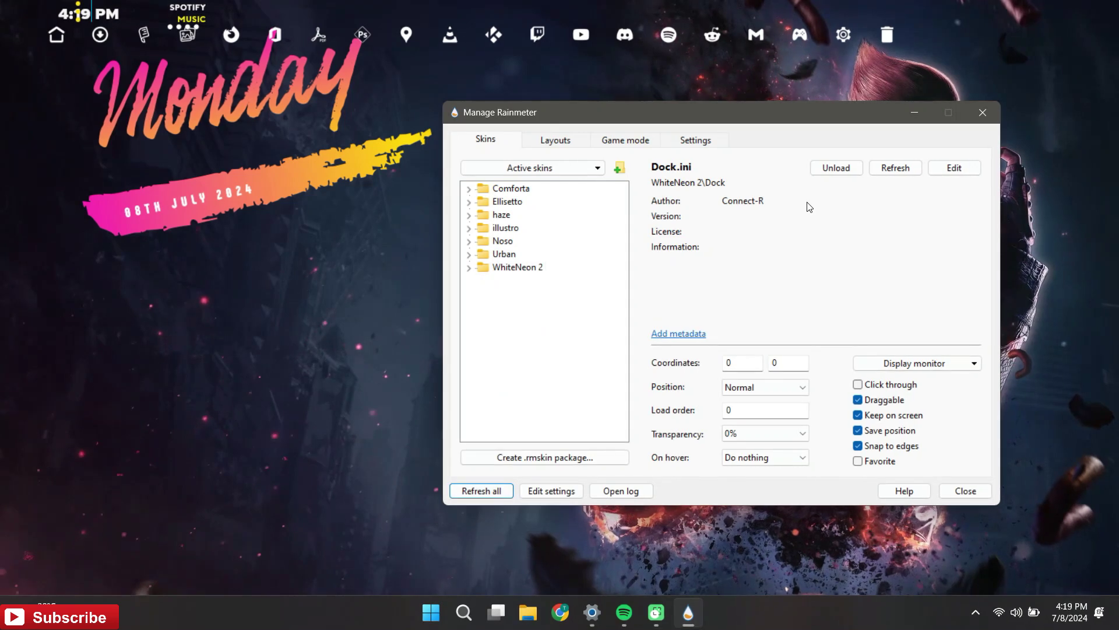
{"action": "left_click", "coordinate": [913, 117]}
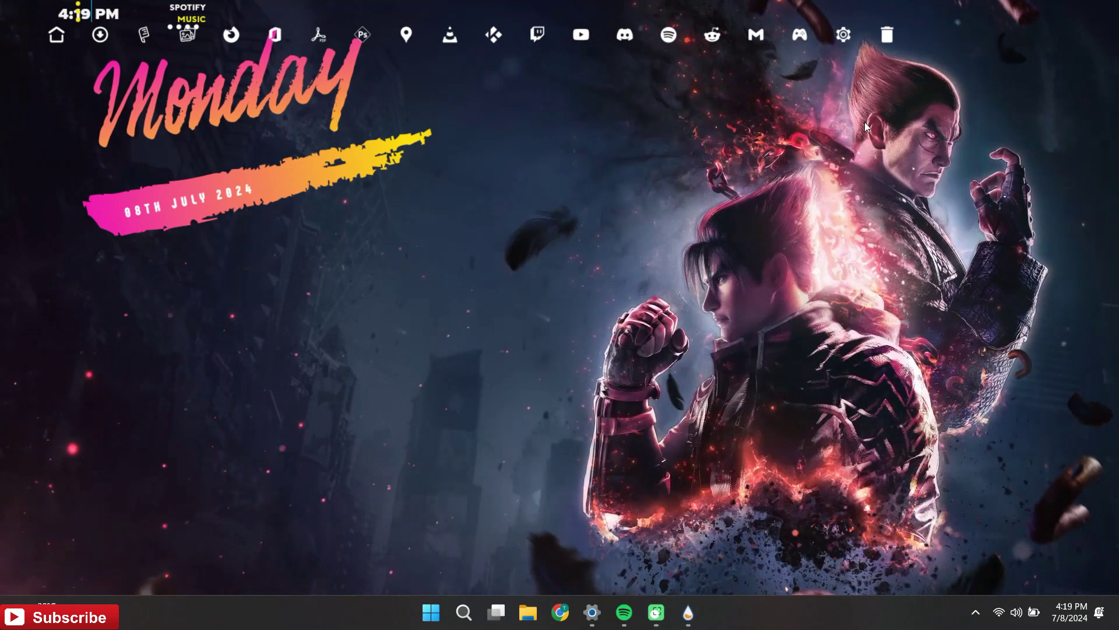
Step: Position the skins: weekday banner mid-left, Spotify song info upper right, Urban player lower right, time just below the weekday, Comforta player lower left
{"action": "left_click_drag", "start_coordinate": [329, 84], "coordinate": [407, 215]}
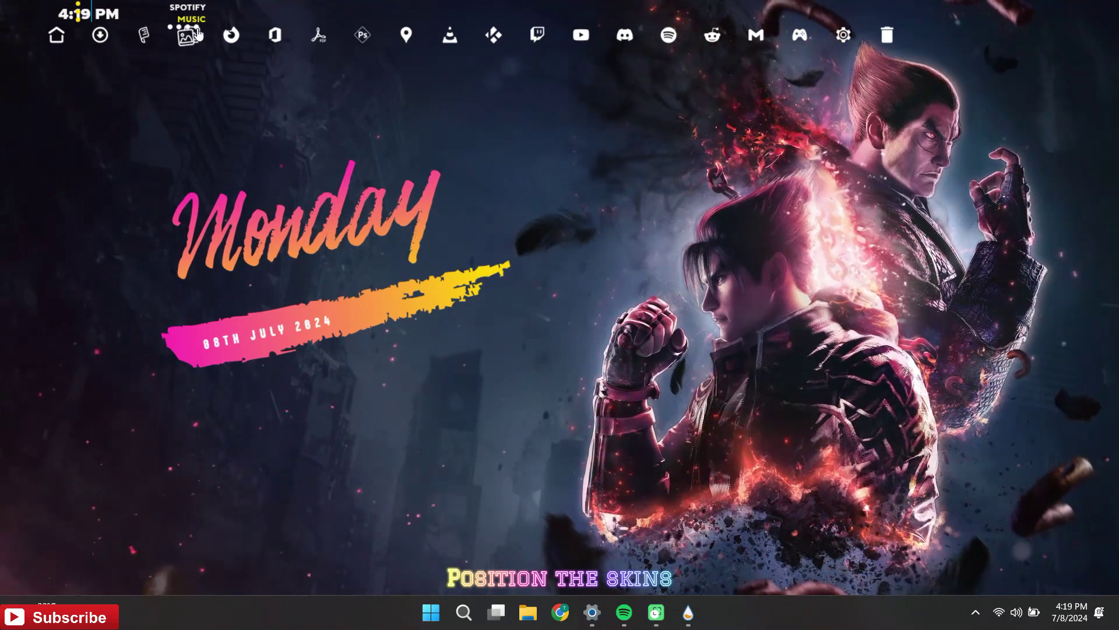
{"action": "left_click_drag", "start_coordinate": [188, 14], "coordinate": [1082, 25]}
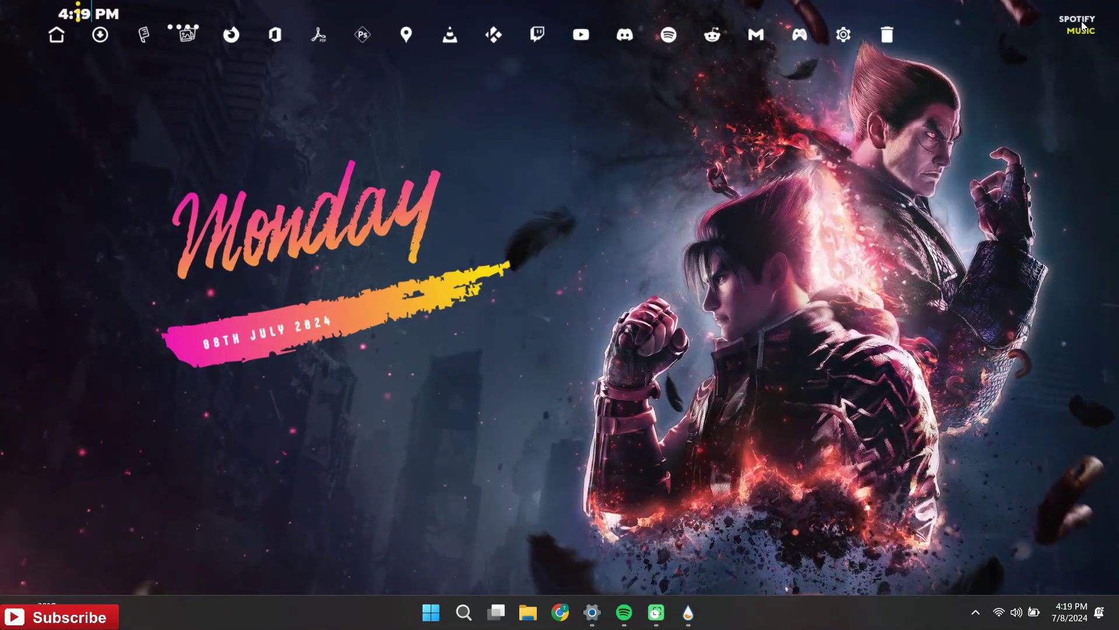
{"action": "left_click_drag", "start_coordinate": [97, 19], "coordinate": [1110, 558]}
{"action": "left_click_drag", "start_coordinate": [108, 15], "coordinate": [386, 266]}
{"action": "left_click_drag", "start_coordinate": [177, 26], "coordinate": [183, 491]}
Step: Set the taskbar to hide automatically in the Settings app, and move the dock skin to the bottom centre of the desktop
{"action": "left_click", "coordinate": [597, 609]}
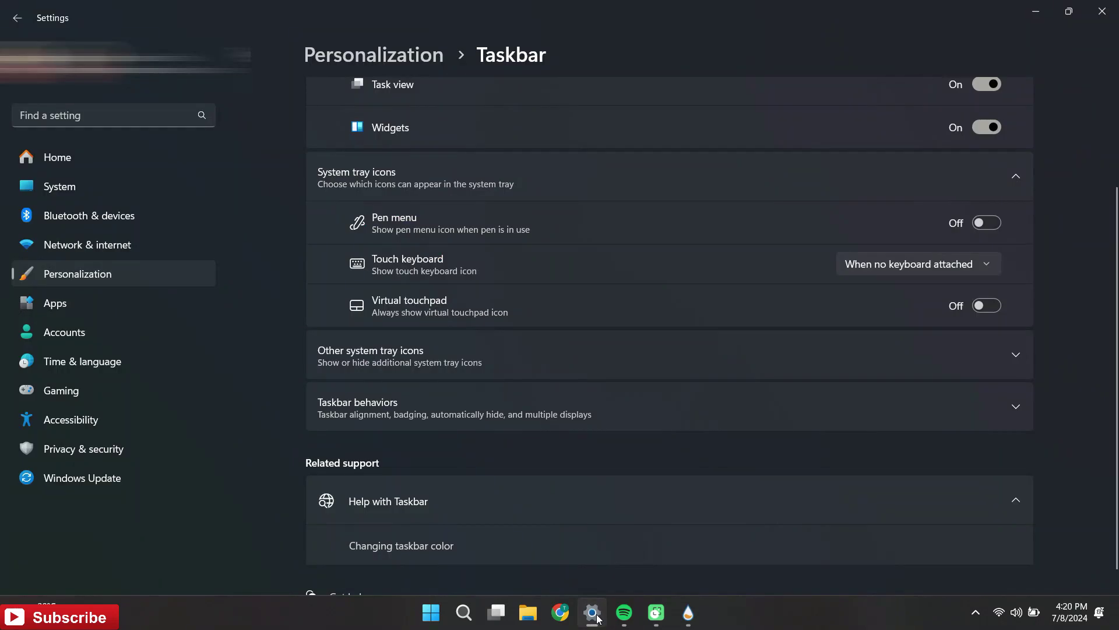
{"action": "left_click", "coordinate": [449, 415]}
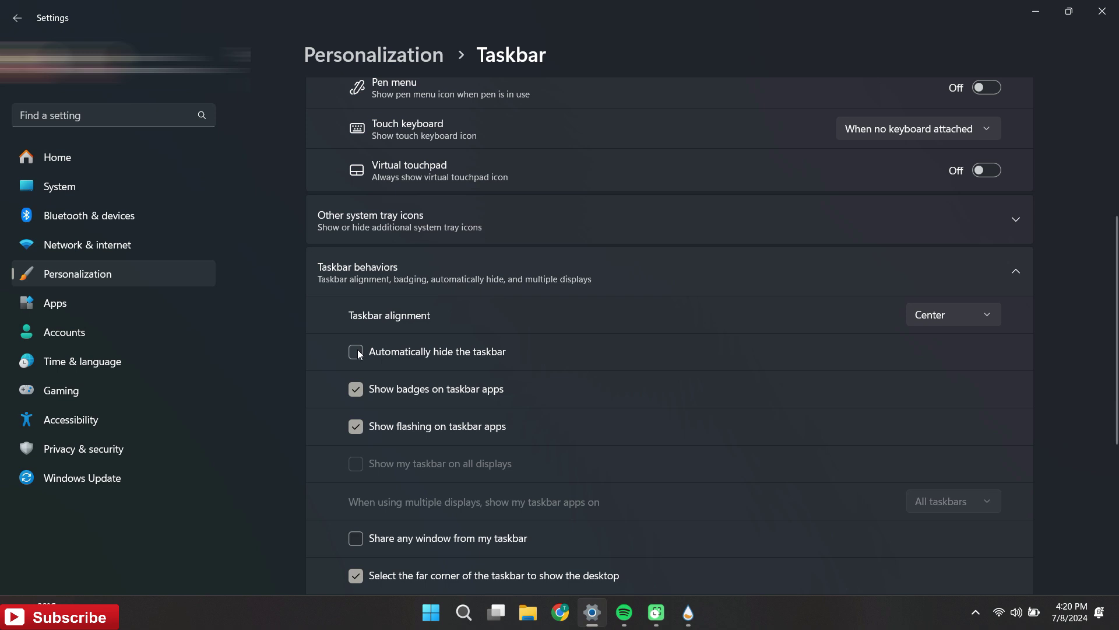
{"action": "left_click", "coordinate": [355, 352]}
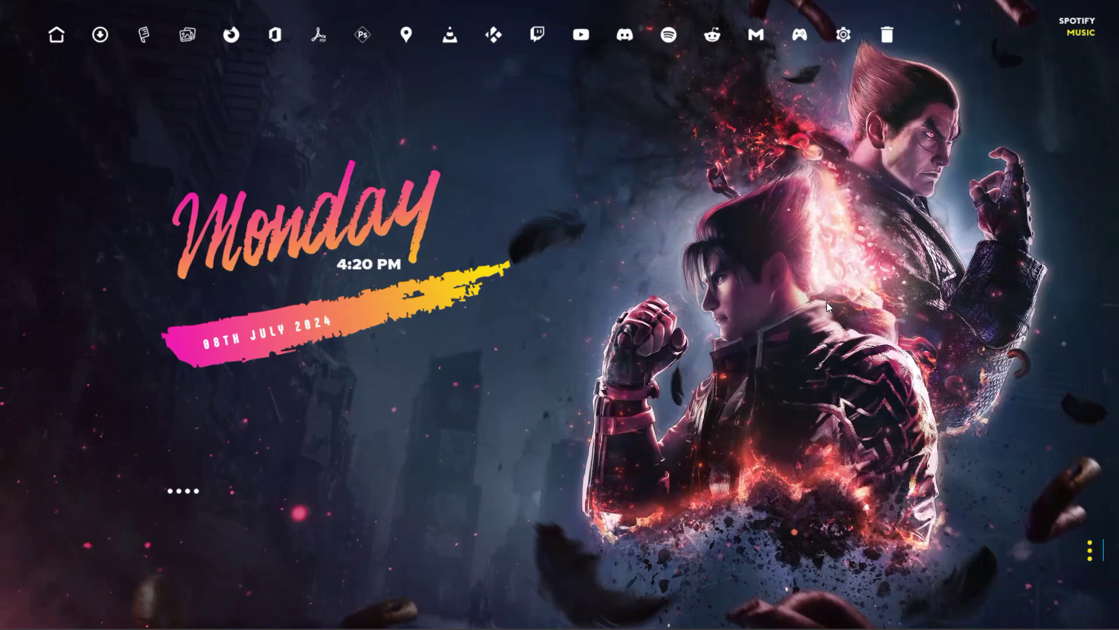
{"action": "left_click_drag", "start_coordinate": [538, 29], "coordinate": [618, 593]}
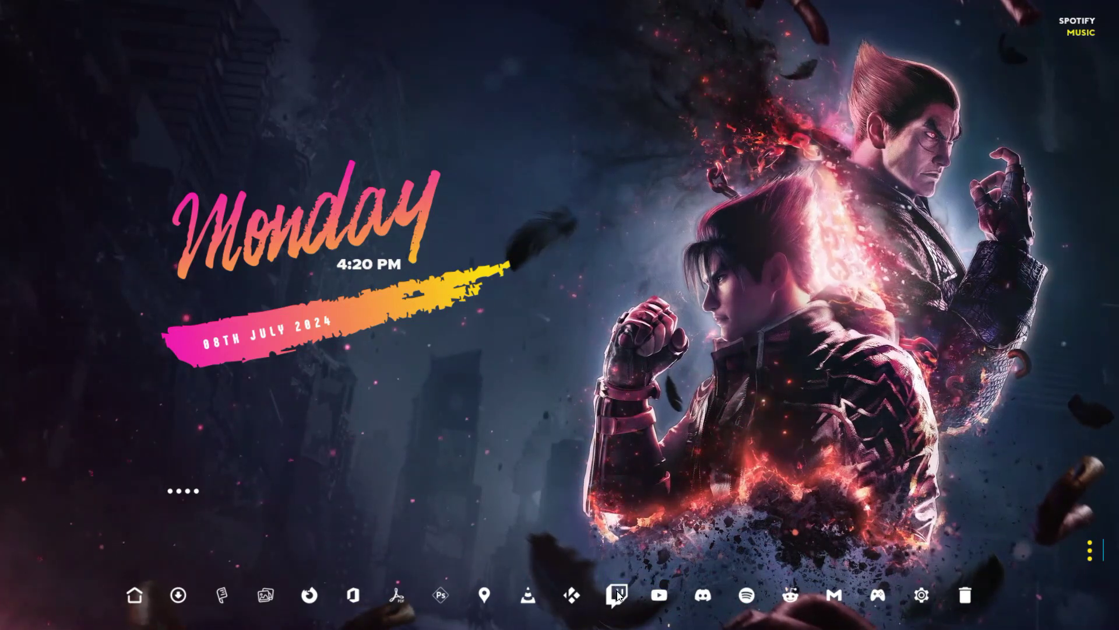
Step: Open the Comforta Player.ini skin's management settings from the desktop, and minimize the manager window
{"action": "right_click", "coordinate": [171, 489]}
{"action": "left_click", "coordinate": [233, 403]}
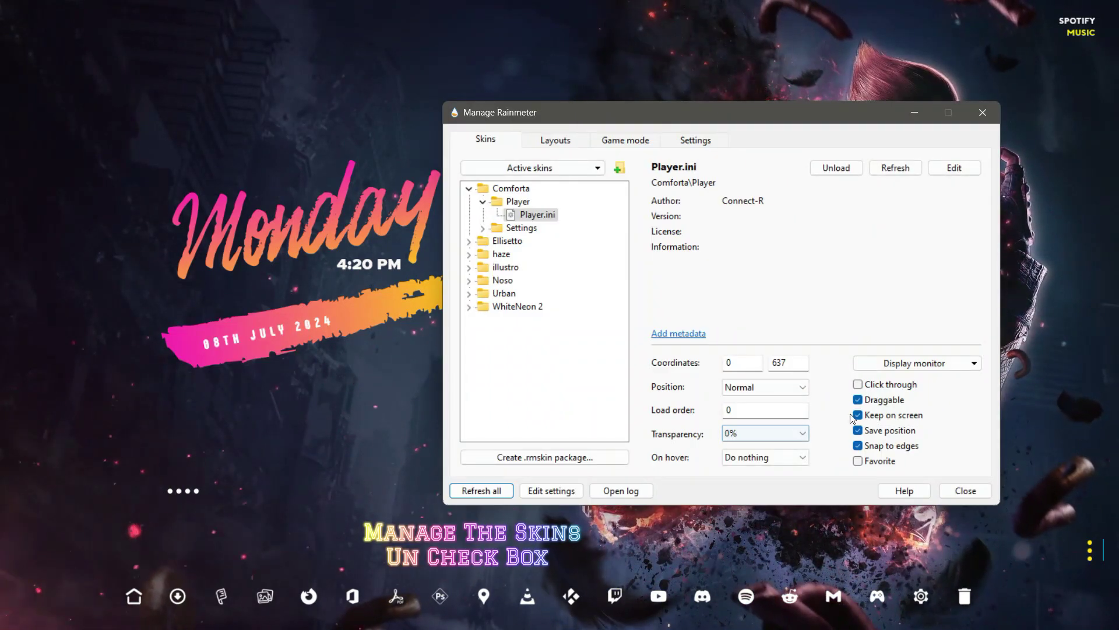
{"action": "left_click", "coordinate": [917, 115]}
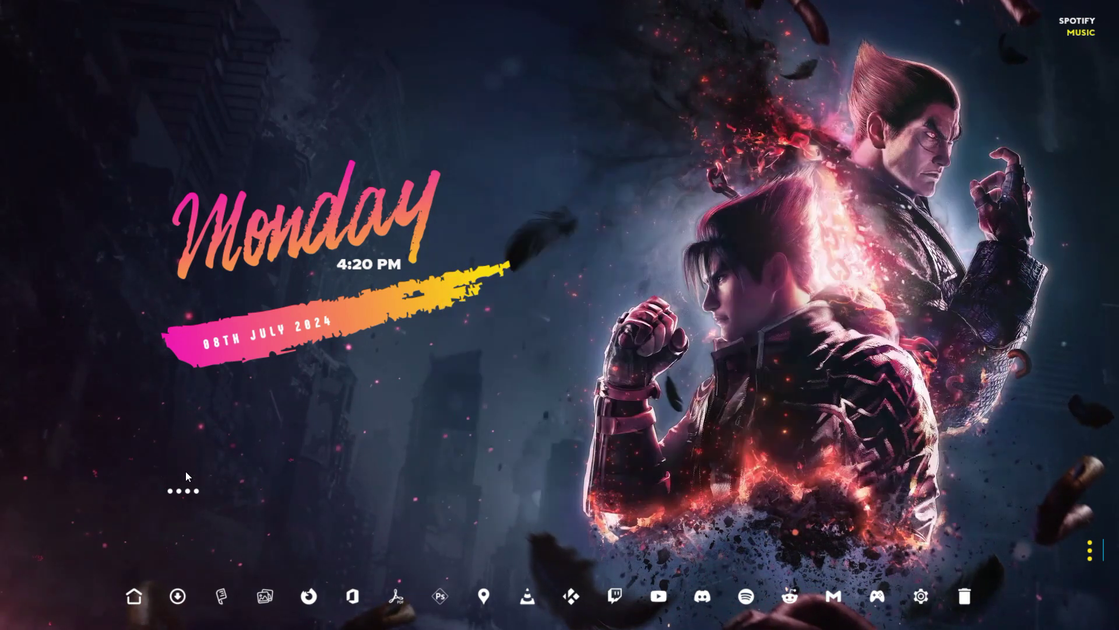
Step: Move the Comforta player skin into the lower-left corner of the desktop, and start playing music in Spotify
{"action": "left_click_drag", "start_coordinate": [62, 564], "coordinate": [28, 590]}
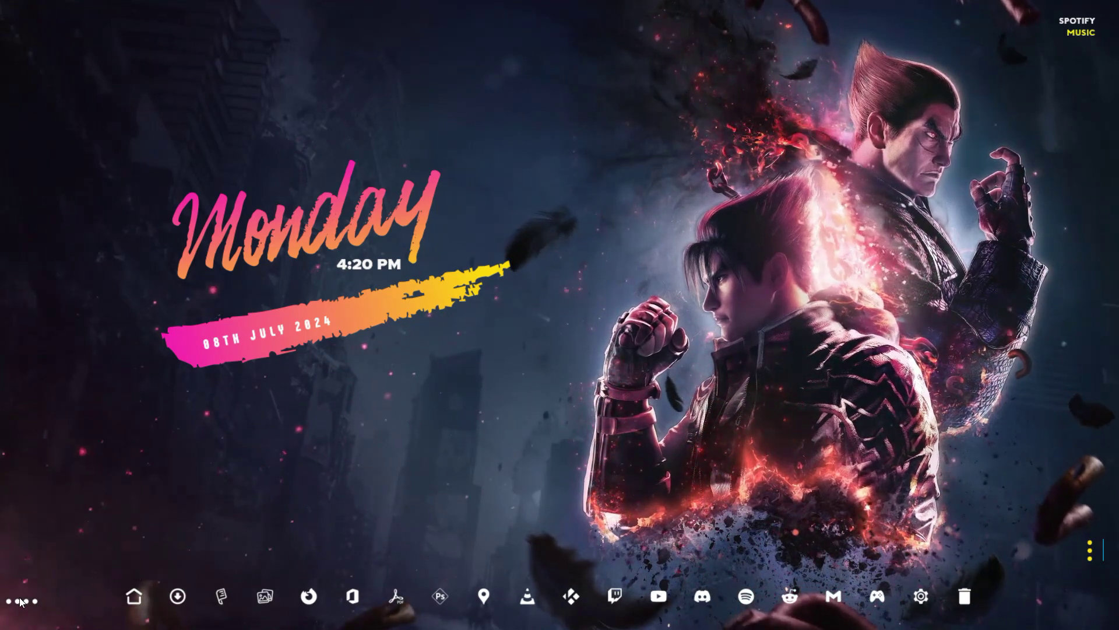
{"action": "left_click_drag", "start_coordinate": [21, 601], "coordinate": [15, 600]}
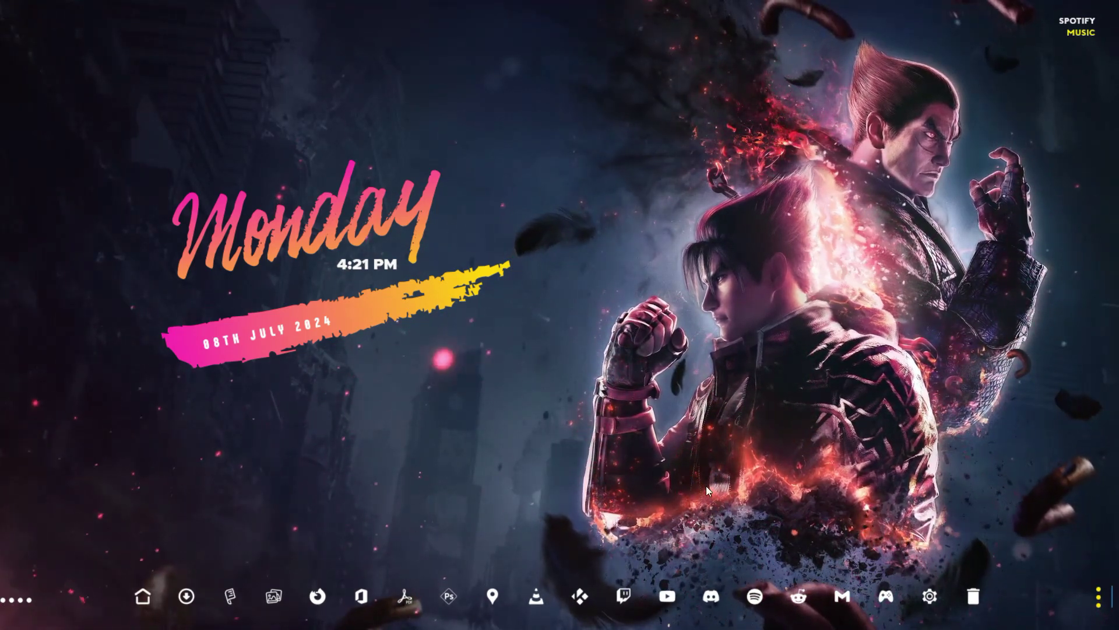
{"action": "mouse_move", "coordinate": [704, 623]}
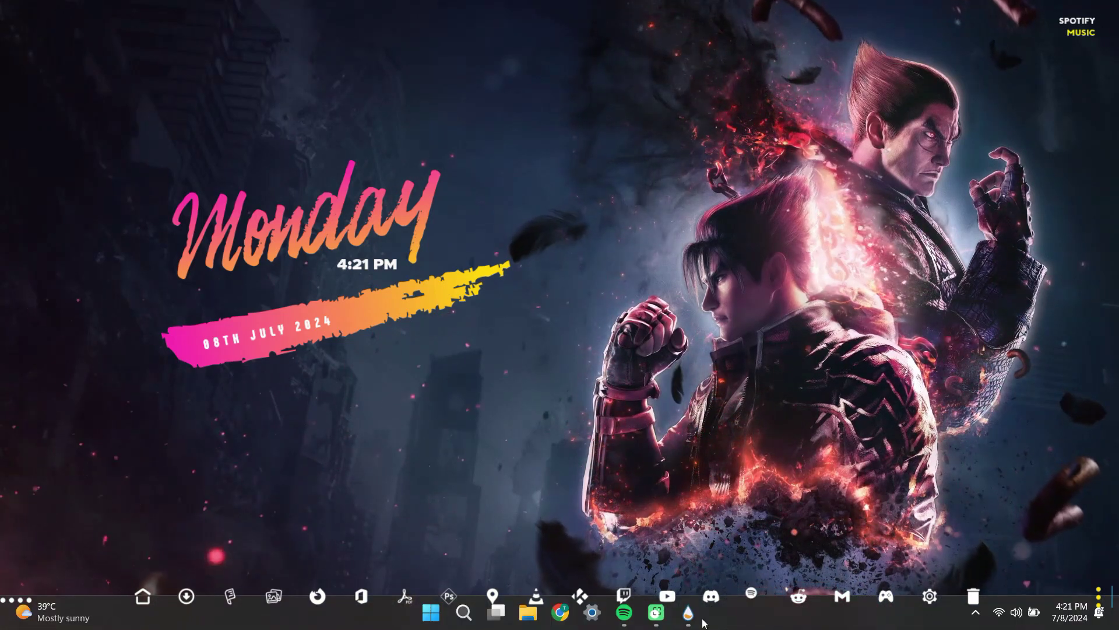
{"action": "mouse_move", "coordinate": [625, 618]}
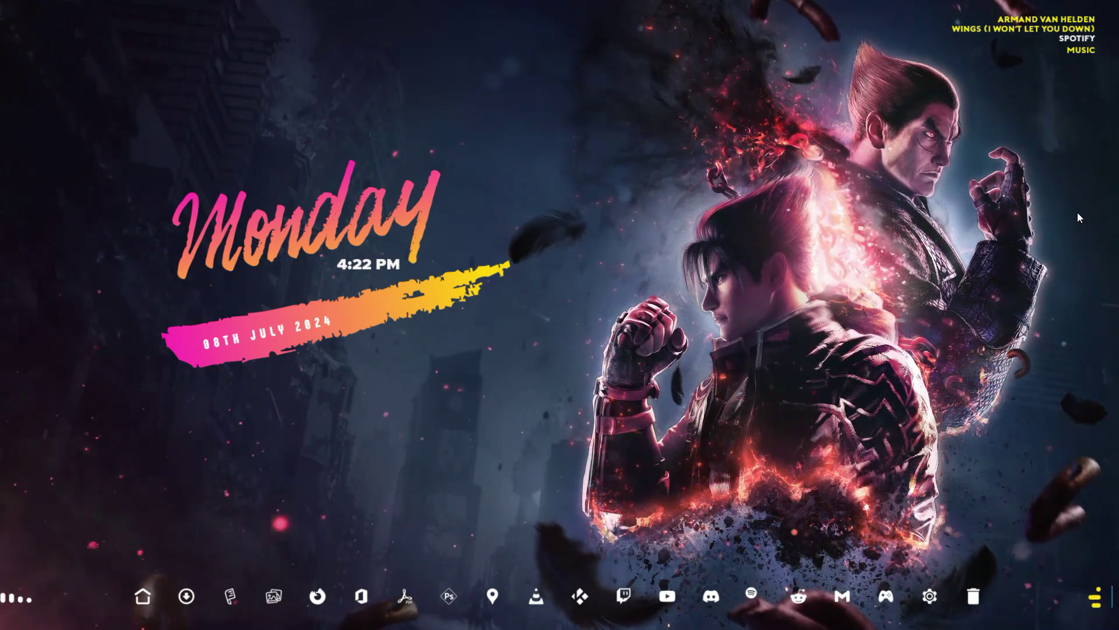
Step: Open the Rainmeter manager, and refresh all skins
{"action": "mouse_move", "coordinate": [784, 621]}
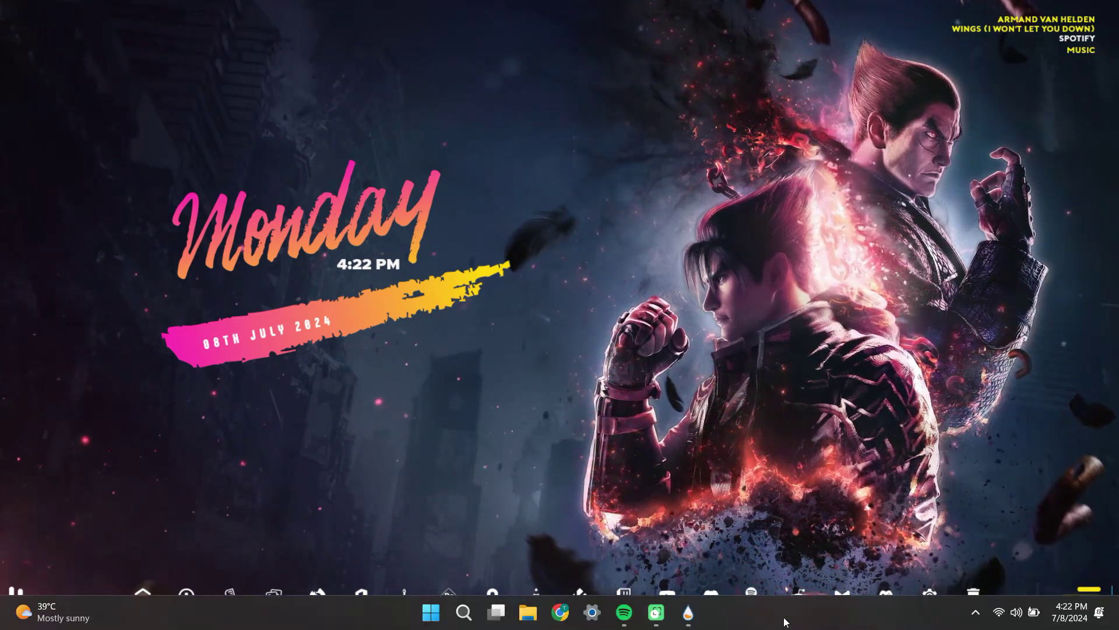
{"action": "left_click", "coordinate": [687, 613]}
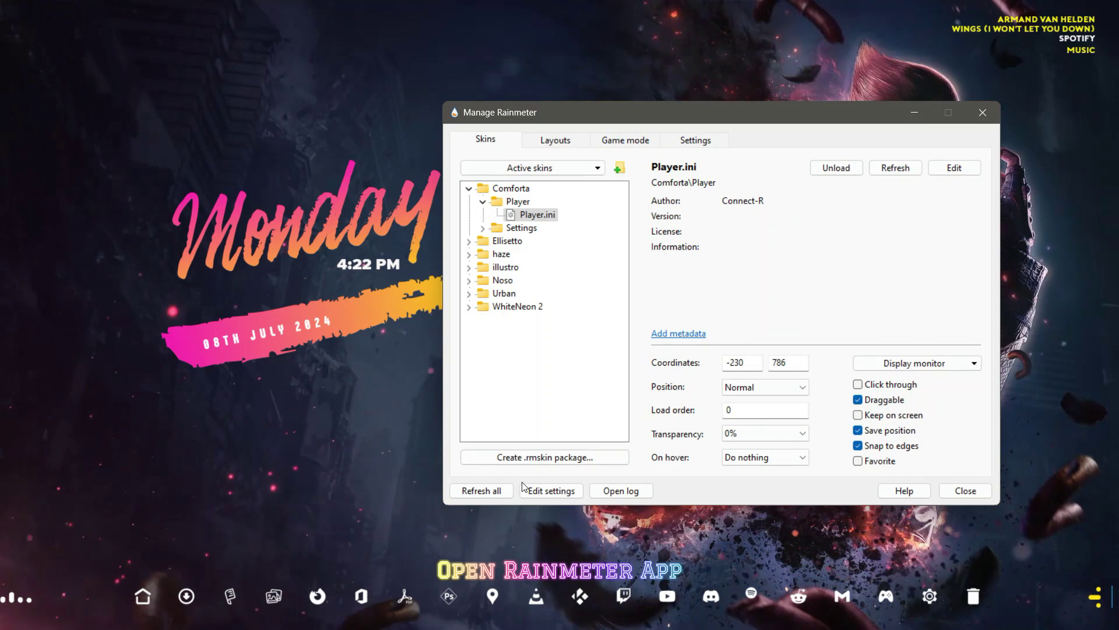
{"action": "left_click", "coordinate": [469, 188]}
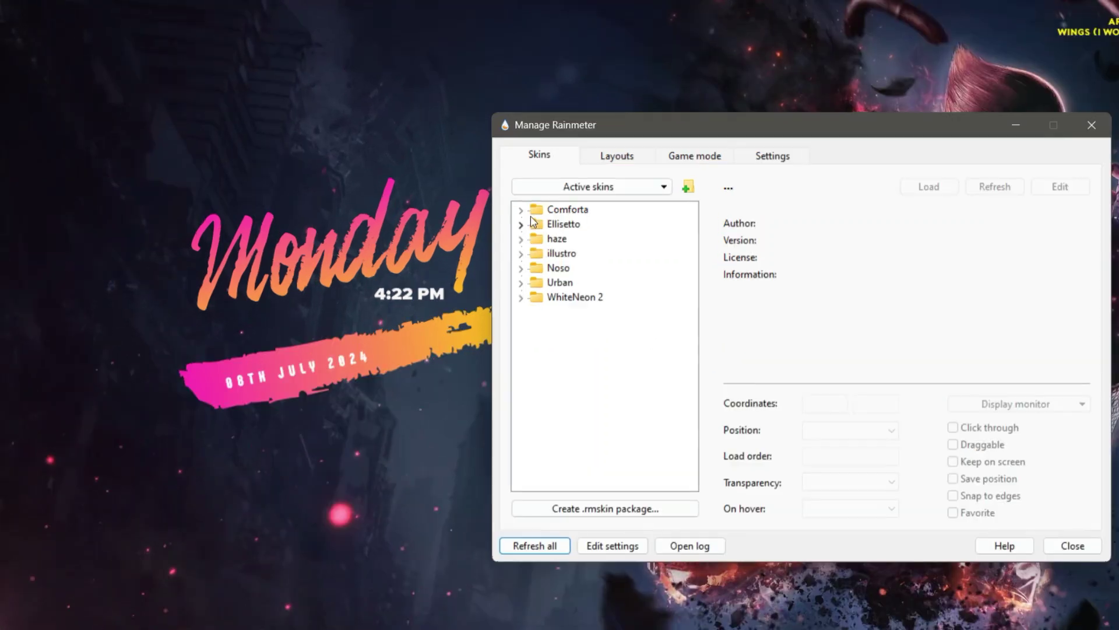
{"action": "left_click", "coordinate": [469, 188]}
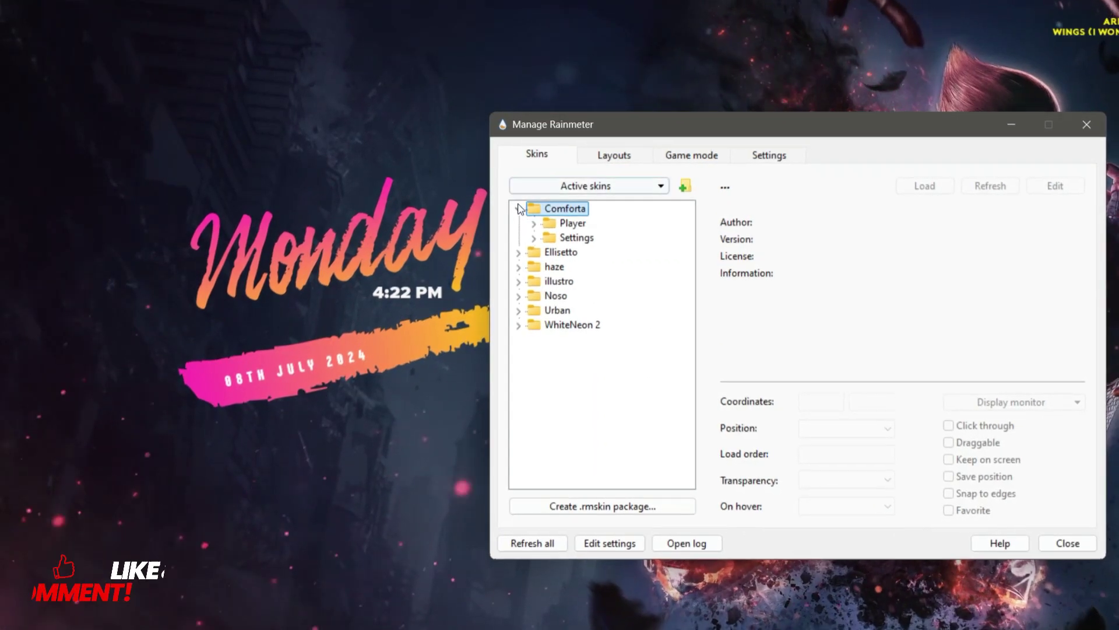
{"action": "left_click", "coordinate": [518, 209]}
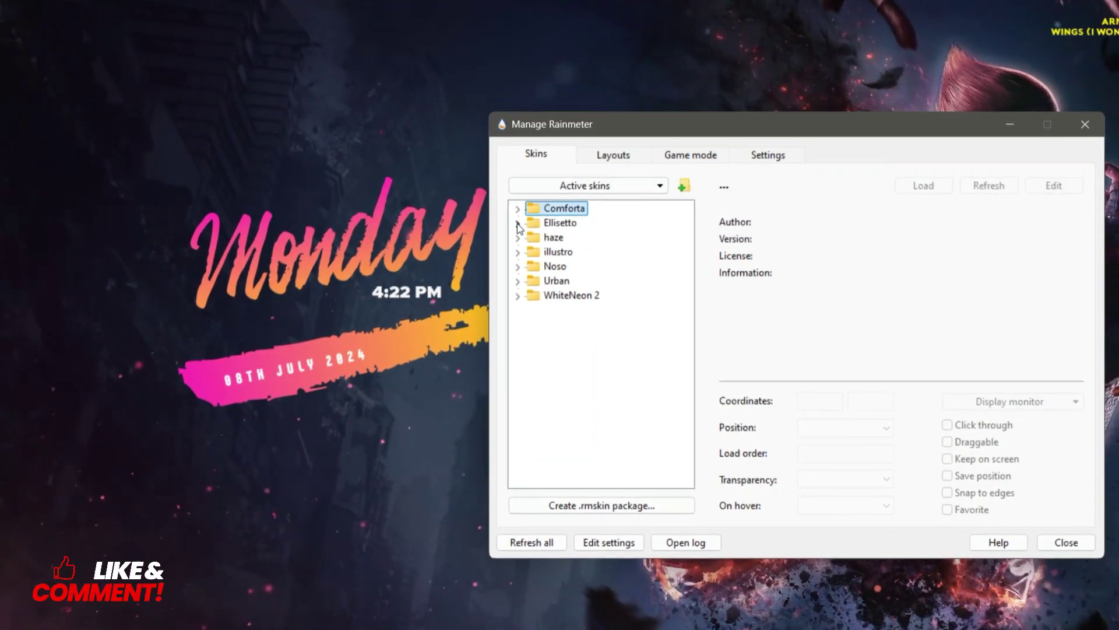
Step: Load the haze Settings.ini skin, accept 250,247,247 for Color 1 and 255,255,255 for Color 2, and close its settings
{"action": "left_click", "coordinate": [518, 237]}
{"action": "left_click", "coordinate": [533, 252]}
{"action": "left_click", "coordinate": [588, 268]}
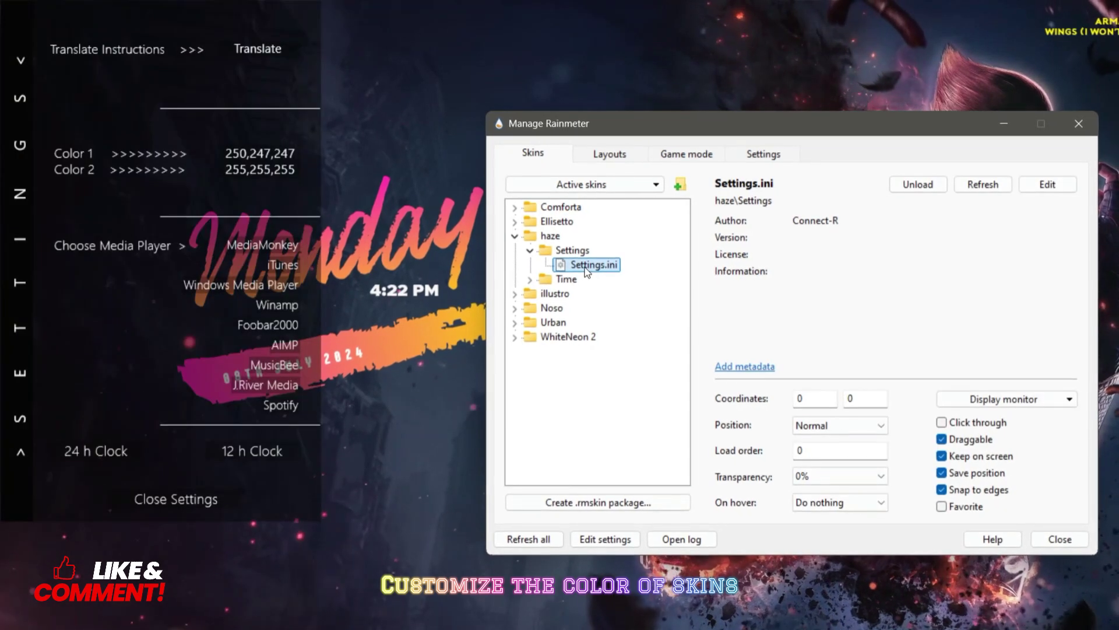
{"action": "left_click", "coordinate": [282, 151]}
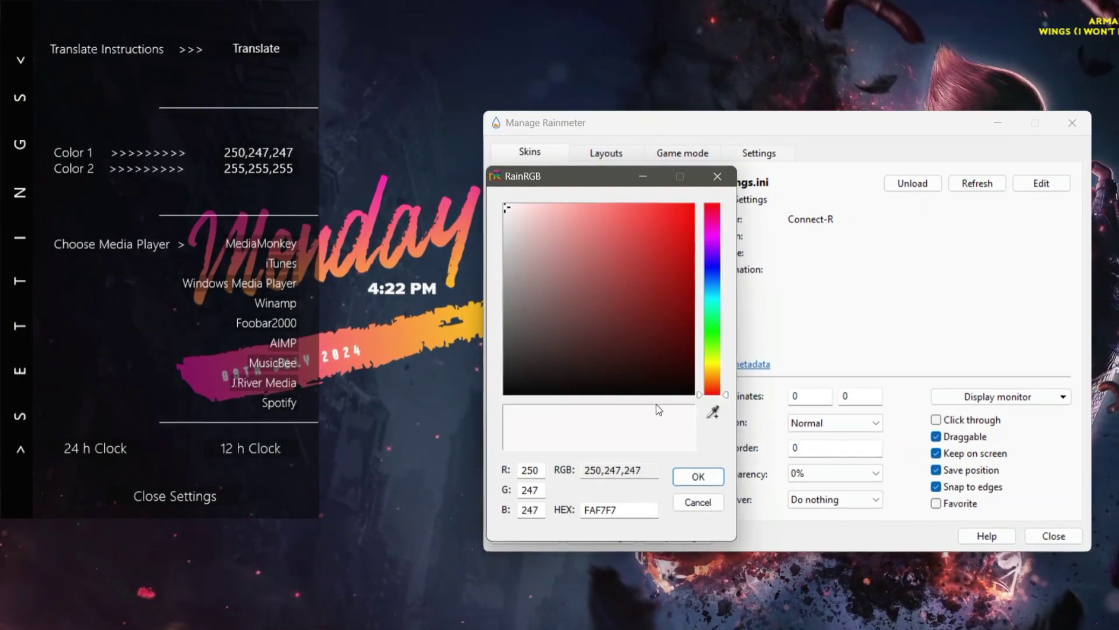
{"action": "left_click", "coordinate": [699, 477]}
{"action": "left_click", "coordinate": [269, 174]}
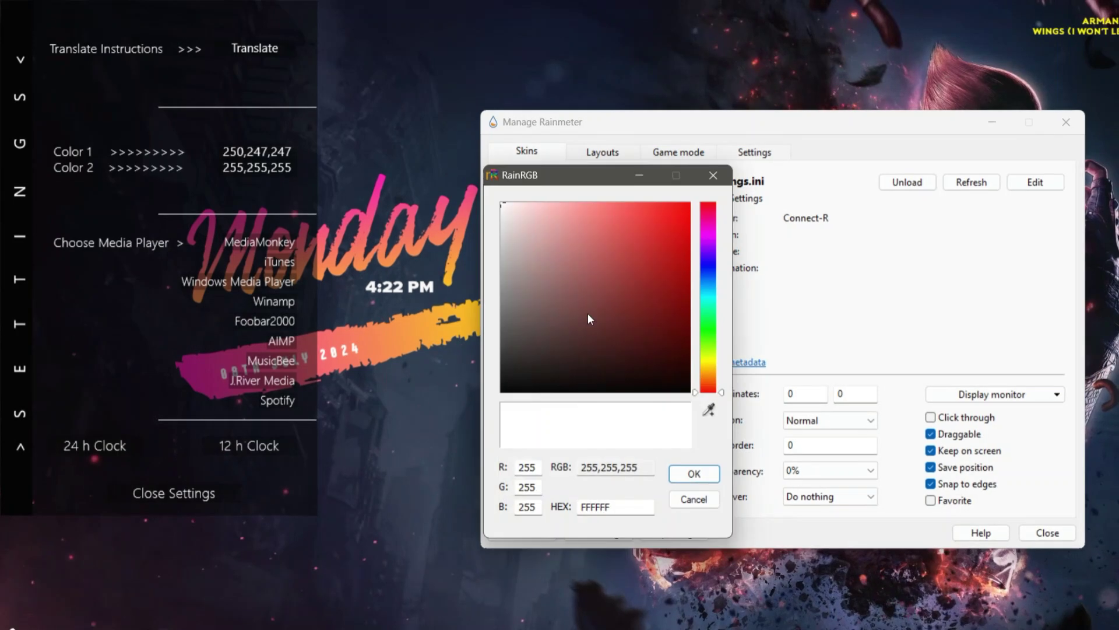
{"action": "left_click", "coordinate": [691, 471]}
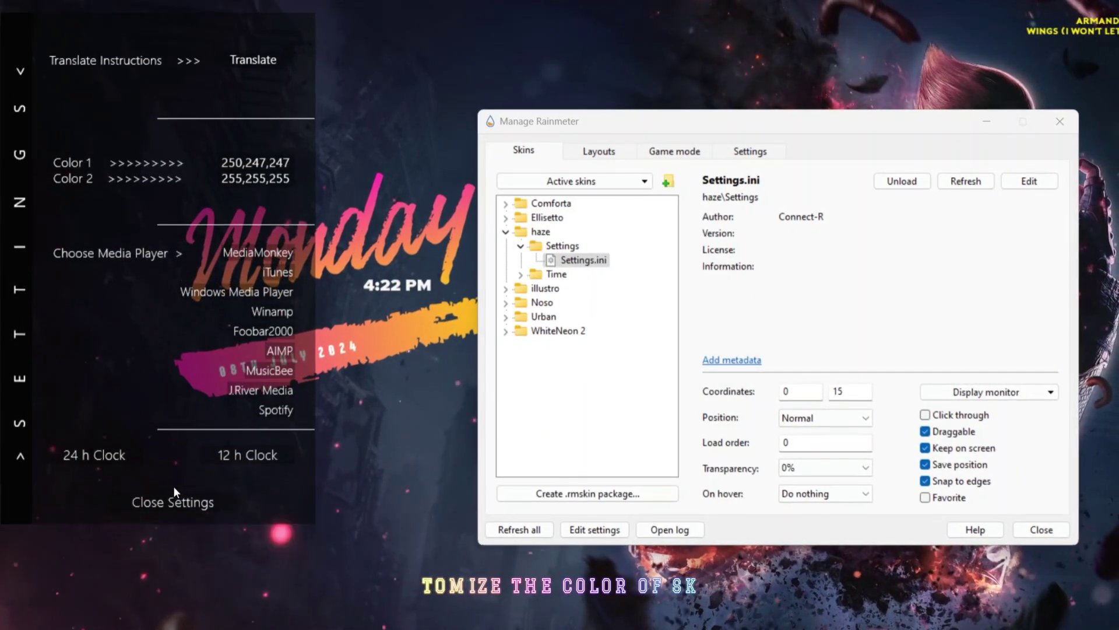
{"action": "left_click", "coordinate": [175, 489]}
Step: Load the Noso Settings.ini skin, accept the colors 255,255,255, 255,221,0 and 245,11,185 for Colors 1 to 3, and close its settings
{"action": "left_click", "coordinate": [503, 301]}
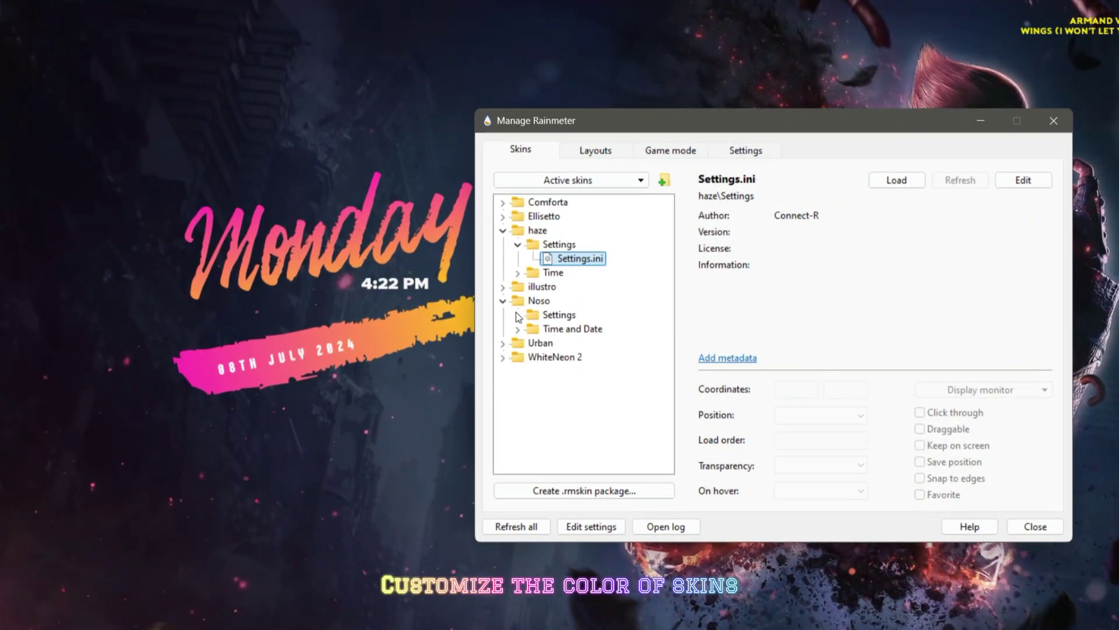
{"action": "left_click", "coordinate": [519, 315]}
{"action": "double_click", "coordinate": [581, 329]}
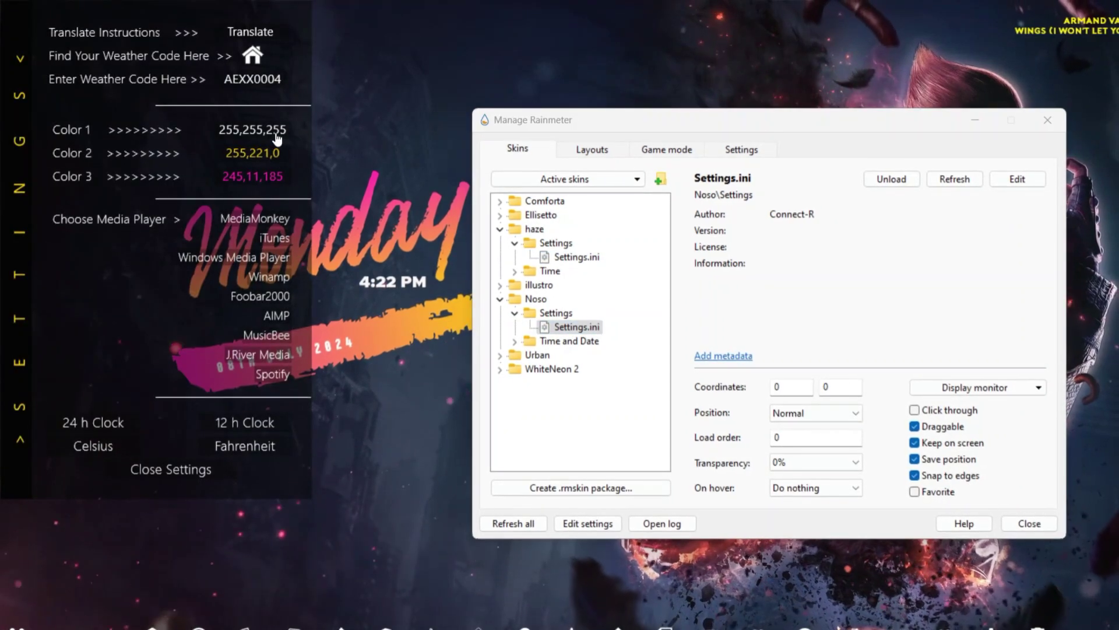
{"action": "left_click", "coordinate": [273, 140]}
{"action": "left_click", "coordinate": [680, 463]}
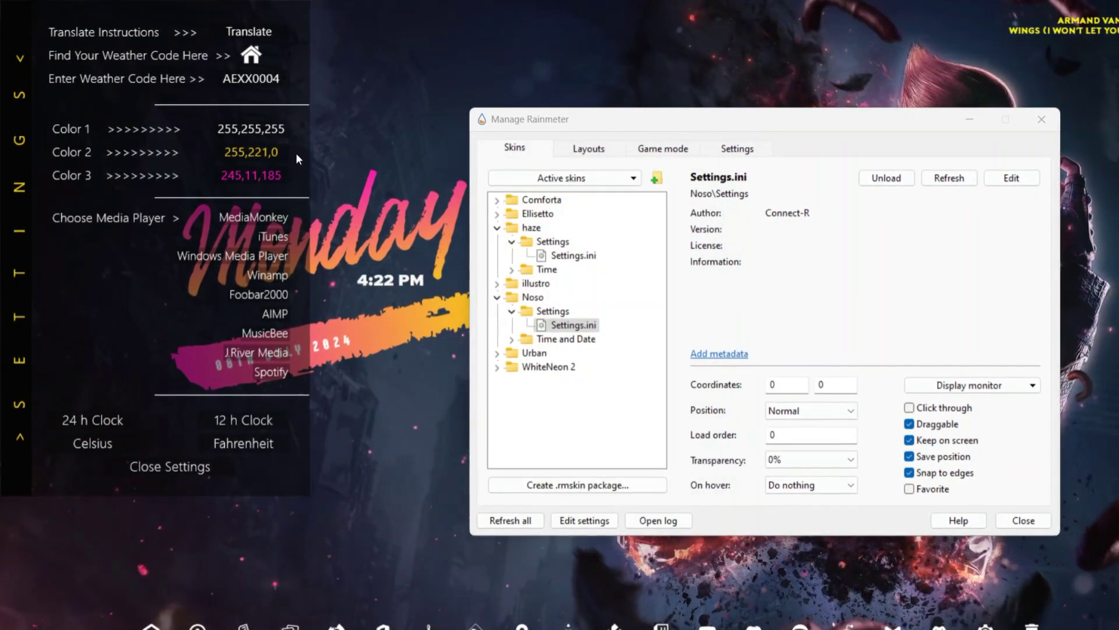
{"action": "left_click", "coordinate": [256, 153]}
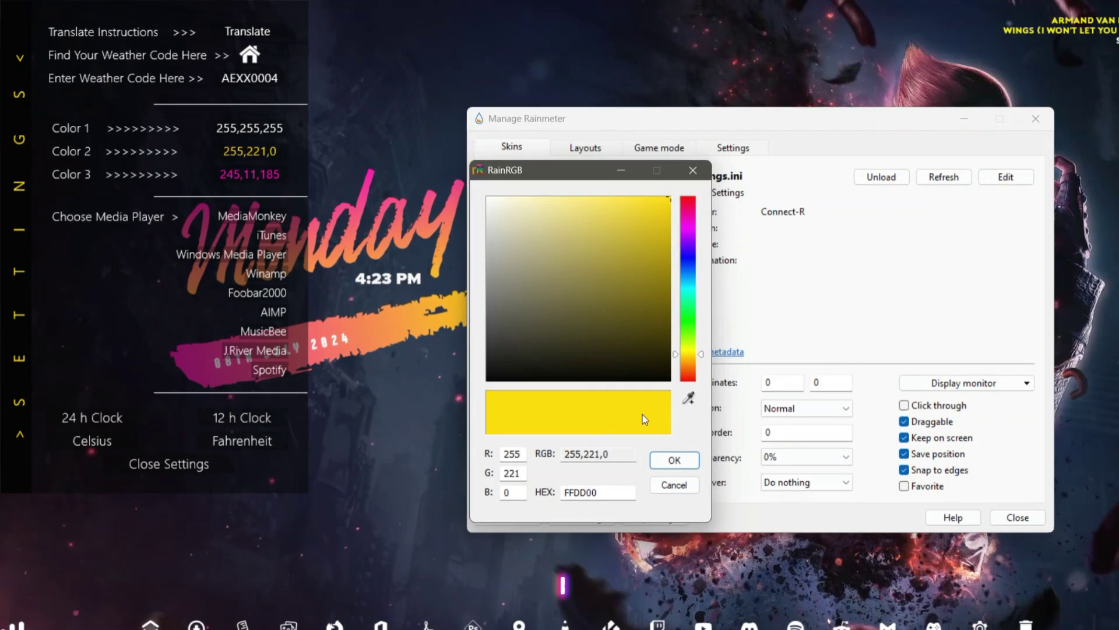
{"action": "left_click", "coordinate": [673, 459]}
{"action": "left_click", "coordinate": [248, 173]}
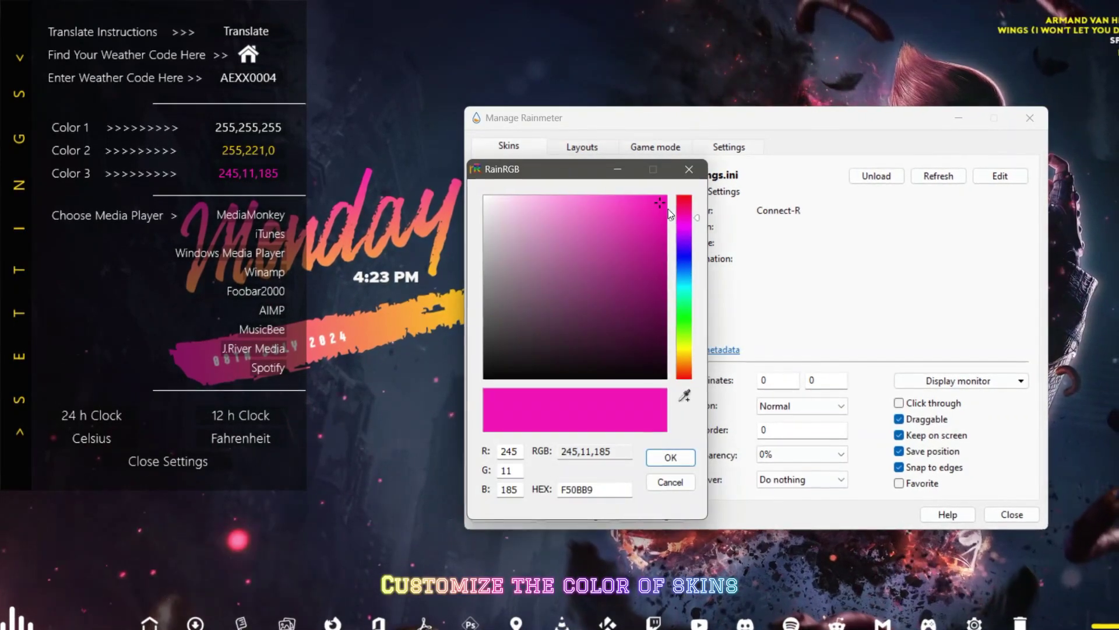
{"action": "left_click", "coordinate": [672, 457]}
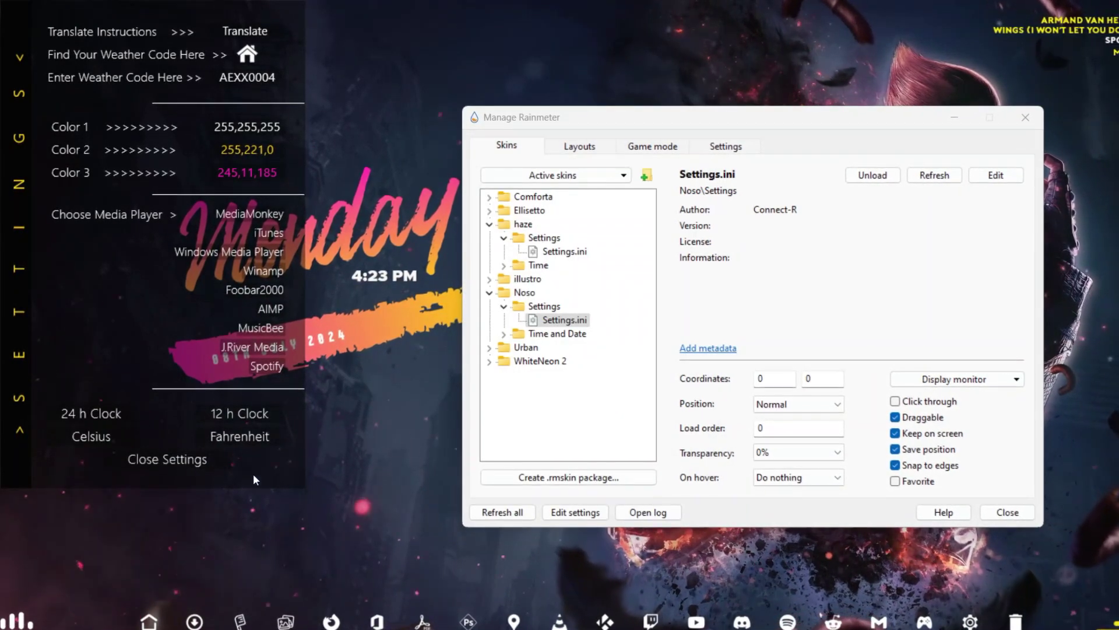
{"action": "left_click", "coordinate": [181, 459]}
Step: Load the Urban Settings.ini skin, accept text color 5,195,252 and background color 255,230,8, and close its settings
{"action": "left_click", "coordinate": [489, 347]}
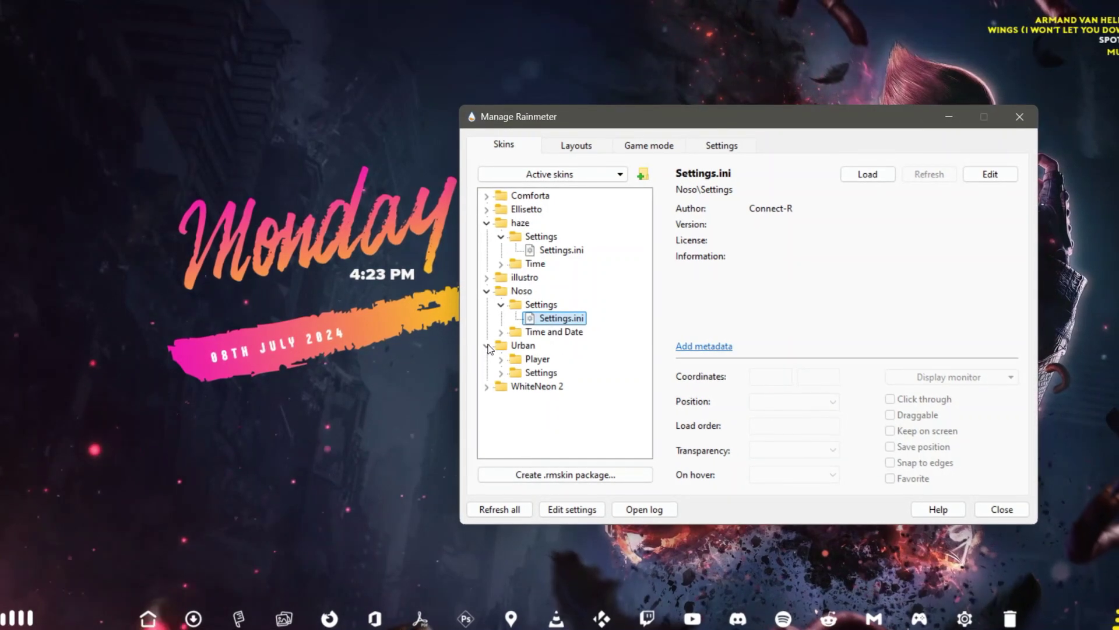
{"action": "left_click", "coordinate": [501, 372]}
{"action": "double_click", "coordinate": [554, 385]}
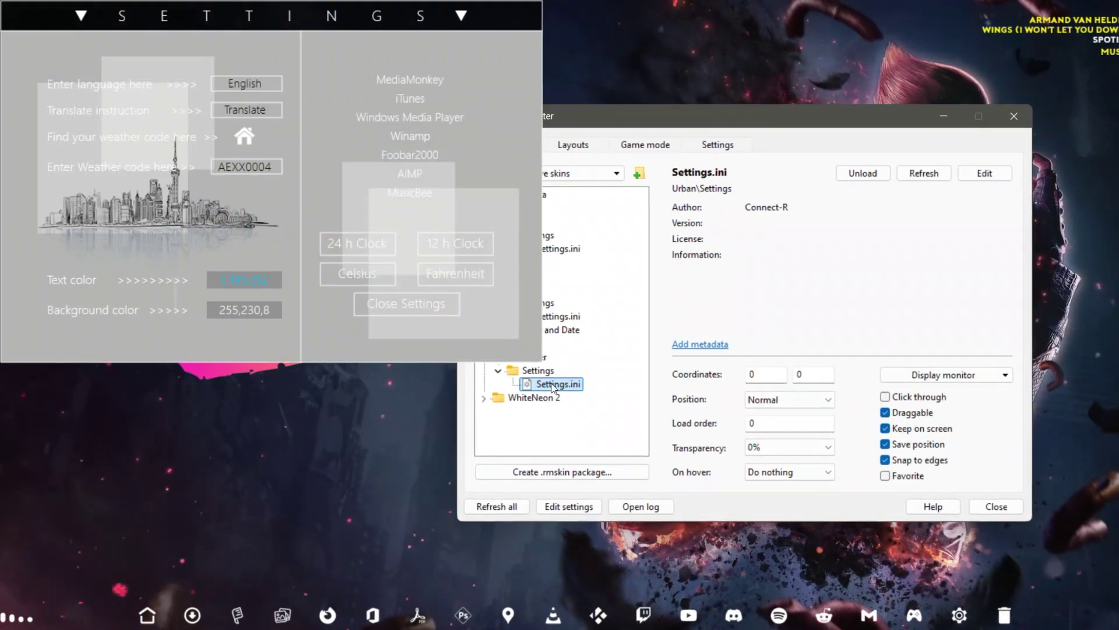
{"action": "left_click", "coordinate": [244, 280]}
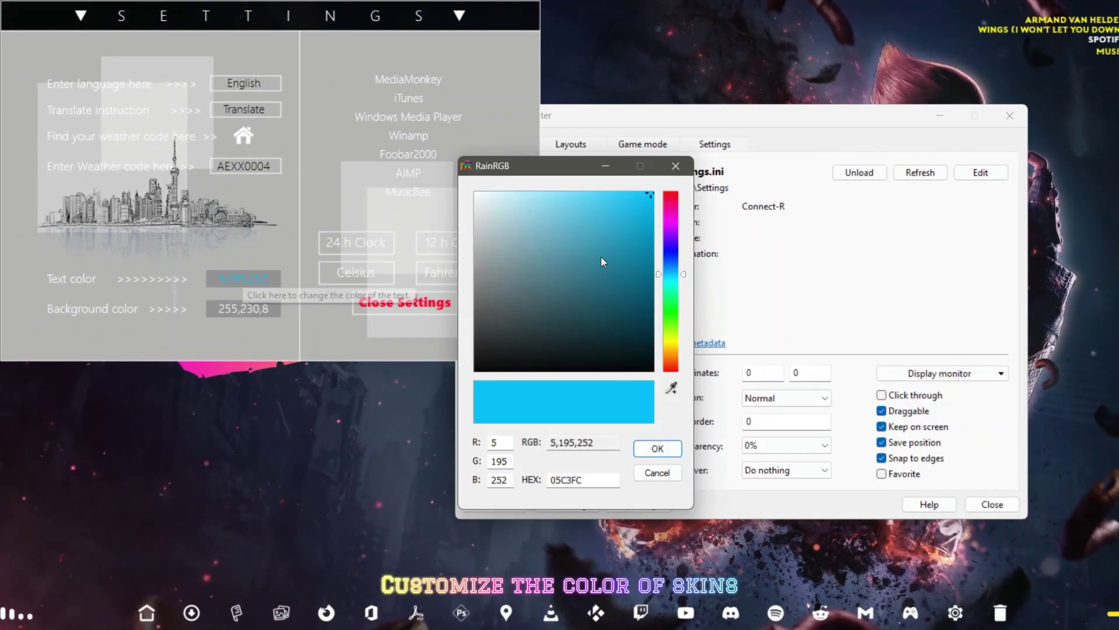
{"action": "left_click", "coordinate": [656, 447]}
{"action": "left_click", "coordinate": [242, 308]}
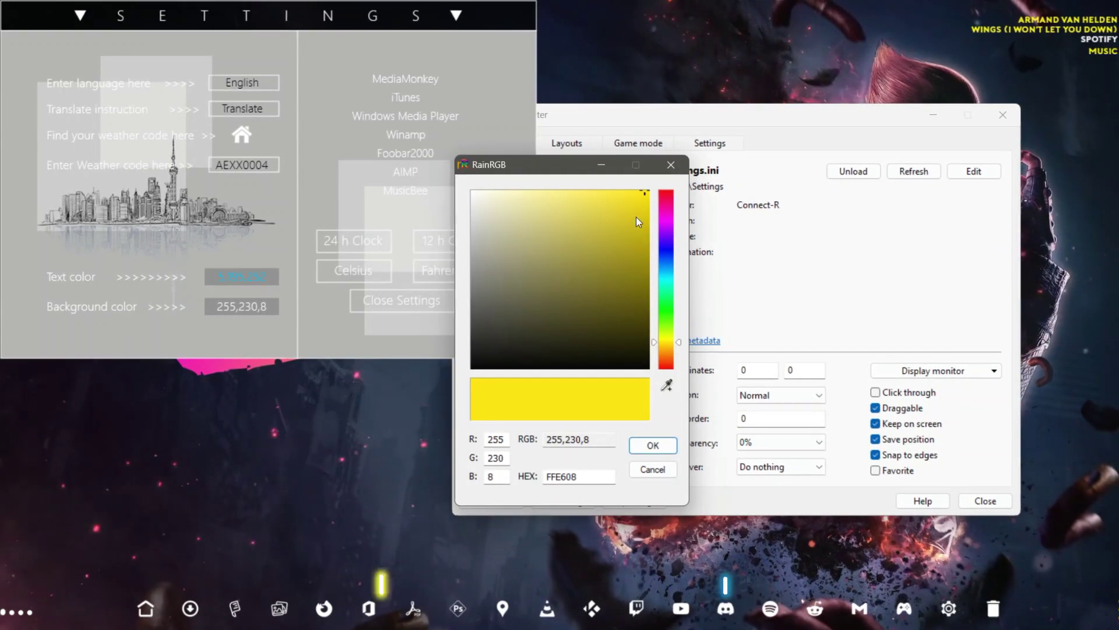
{"action": "left_click", "coordinate": [653, 445]}
{"action": "left_click", "coordinate": [401, 299]}
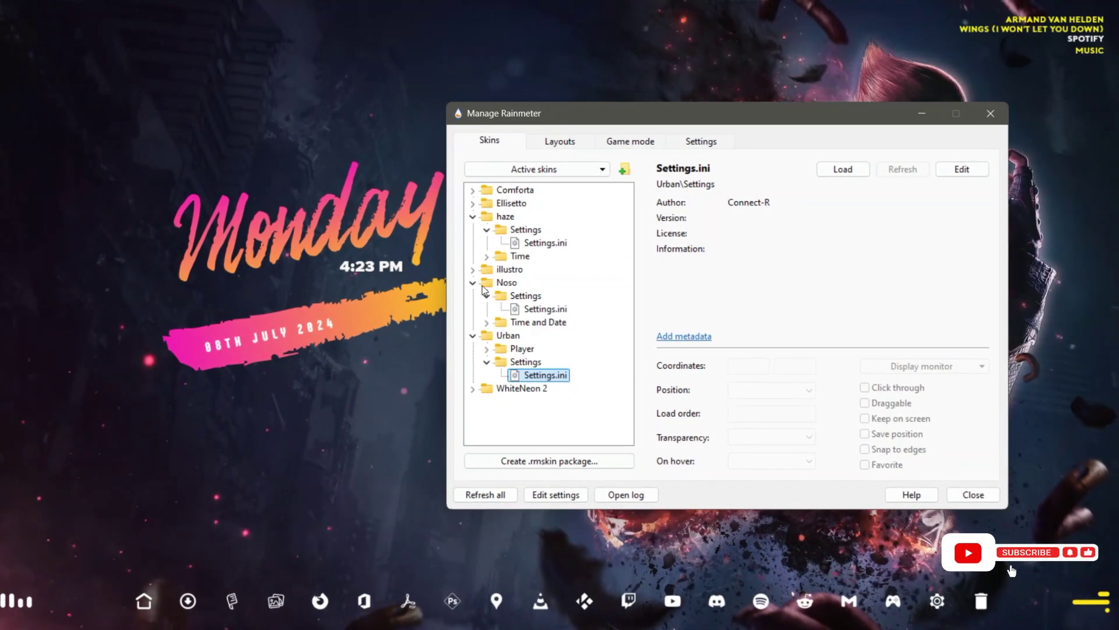
Step: Load the Ellisetto Settings.ini skin to view its color and media player options, and close its settings
{"action": "left_click", "coordinate": [474, 203]}
{"action": "left_click", "coordinate": [485, 216]}
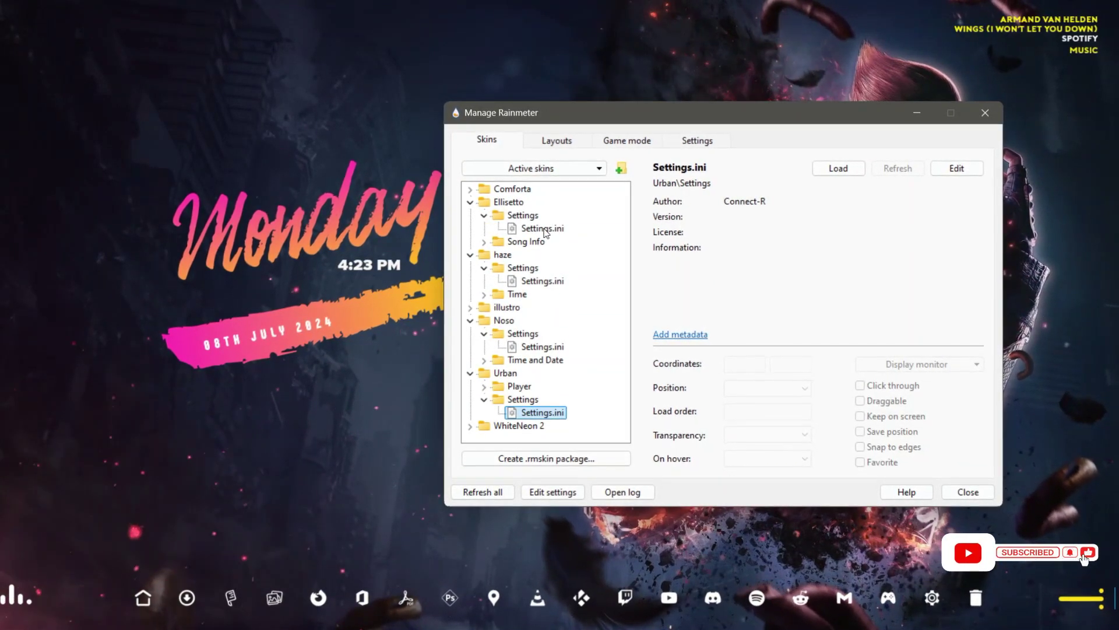
{"action": "double_click", "coordinate": [544, 228]}
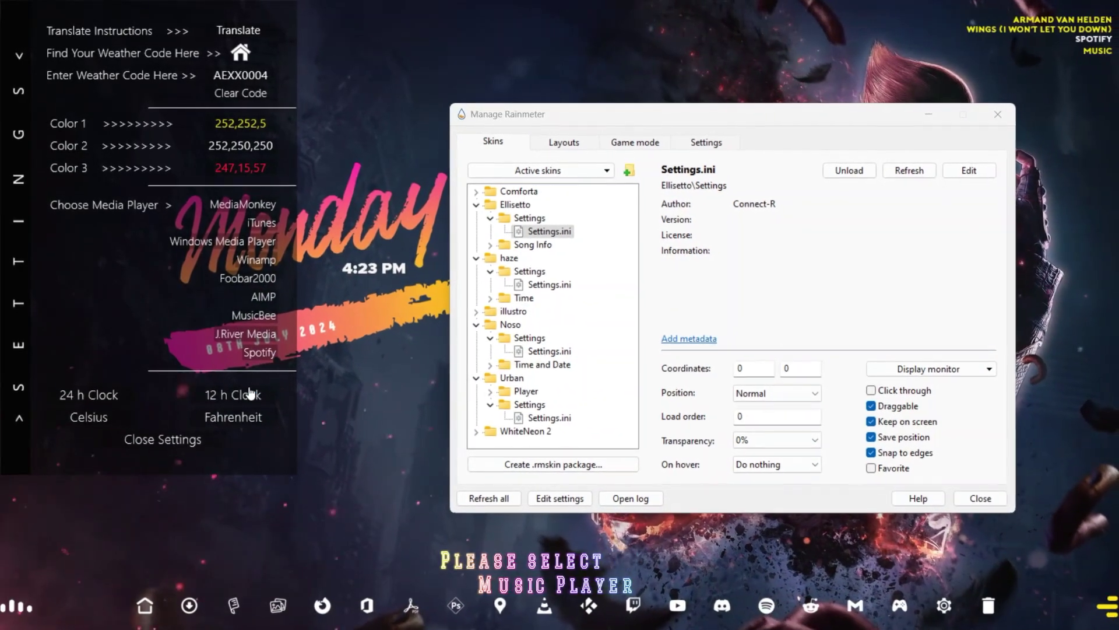
{"action": "left_click", "coordinate": [164, 442]}
Step: Refresh all skins, and close the Manage Rainmeter window
{"action": "left_click", "coordinate": [479, 206]}
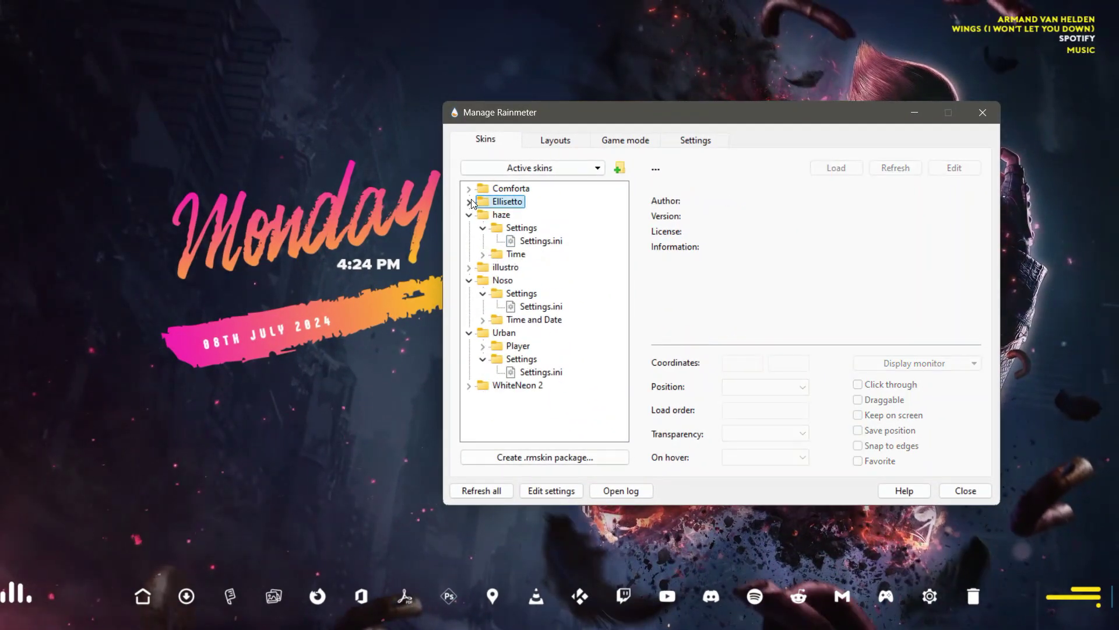
{"action": "left_click", "coordinate": [476, 490]}
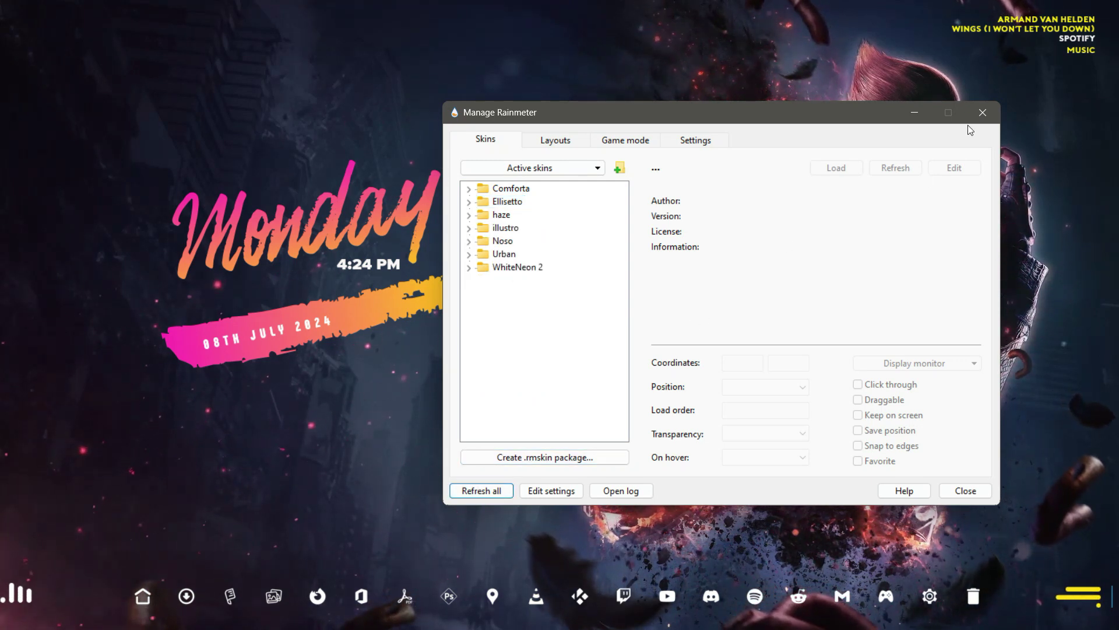
{"action": "left_click", "coordinate": [983, 114]}
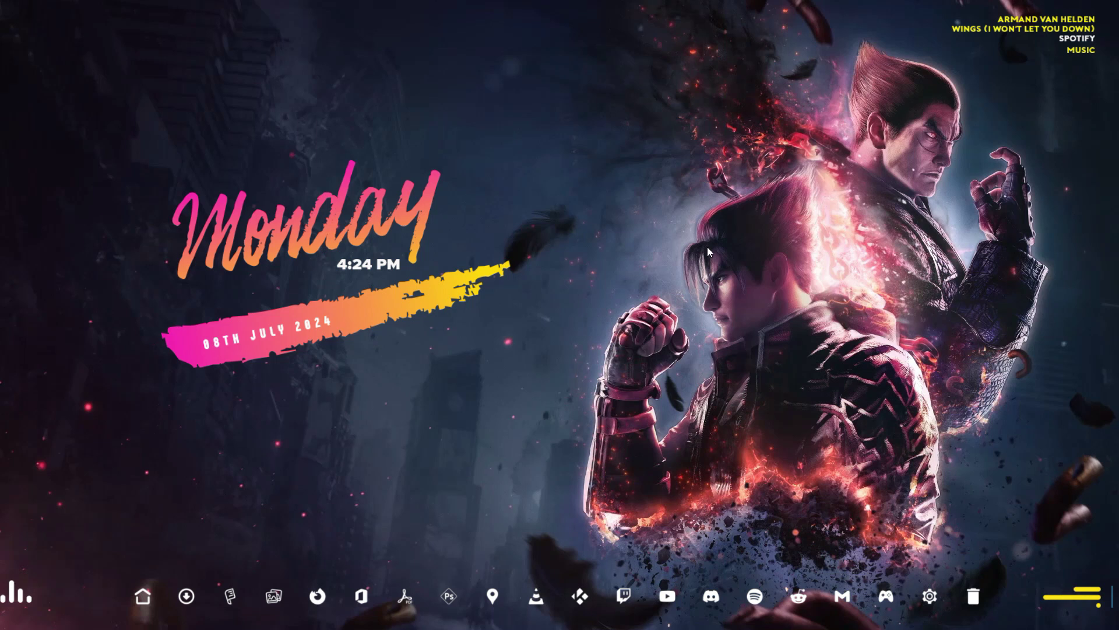
Step: Open the desktop's context options
{"action": "right_click", "coordinate": [572, 159]}
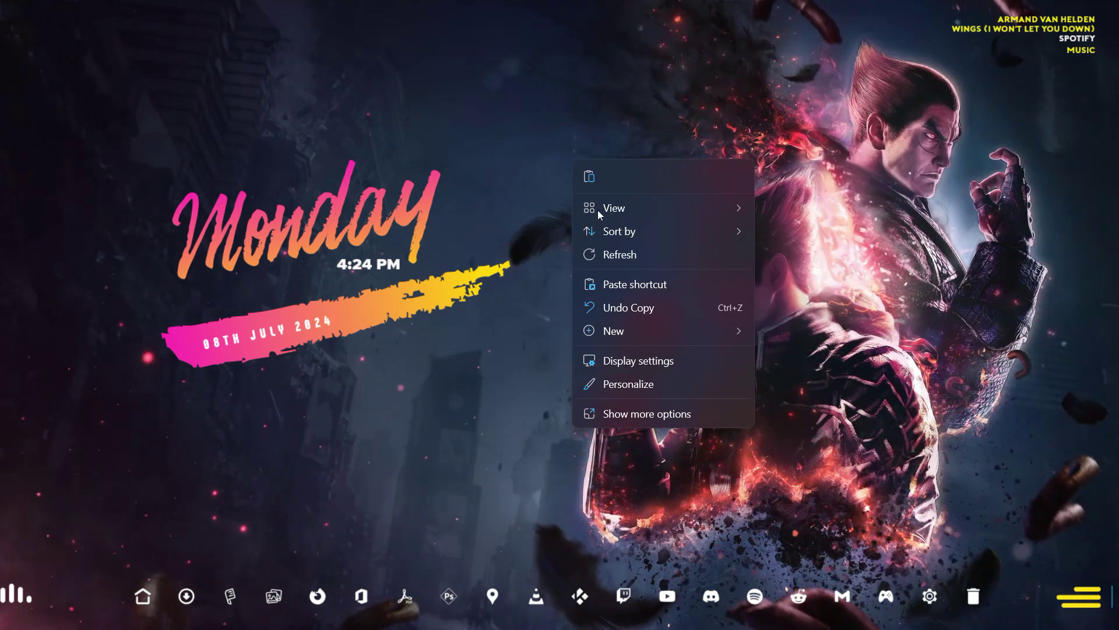